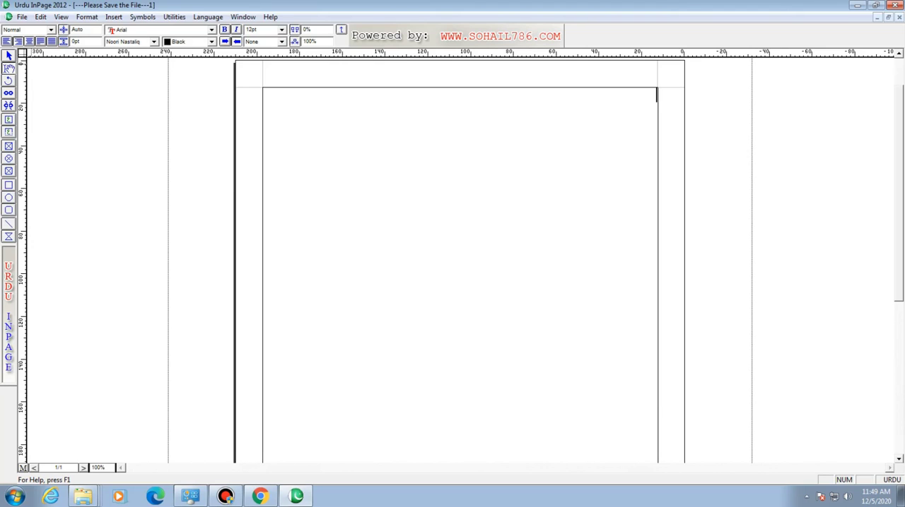
click(40, 17)
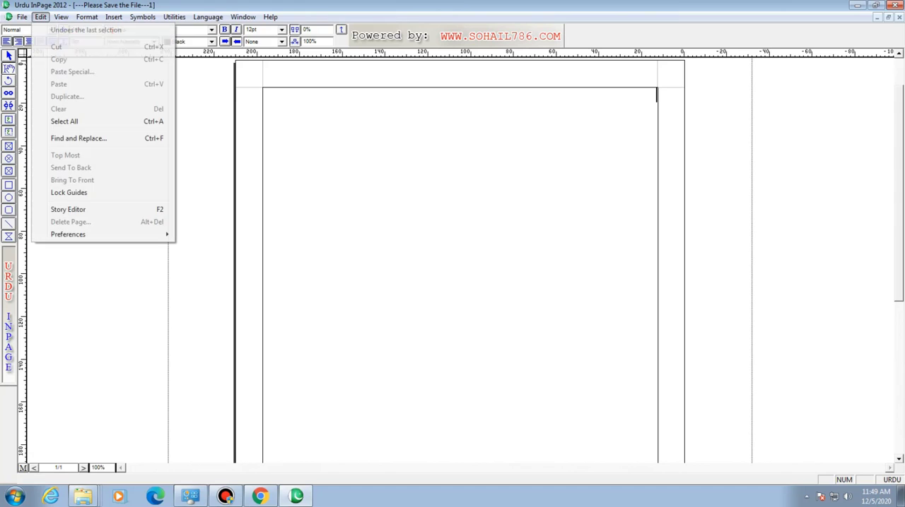
mouse_move(99, 235)
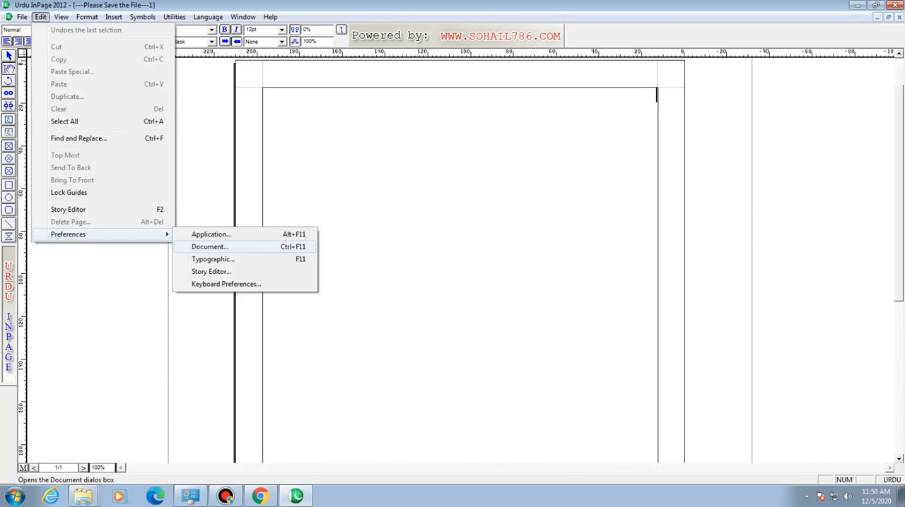
key(Escape)
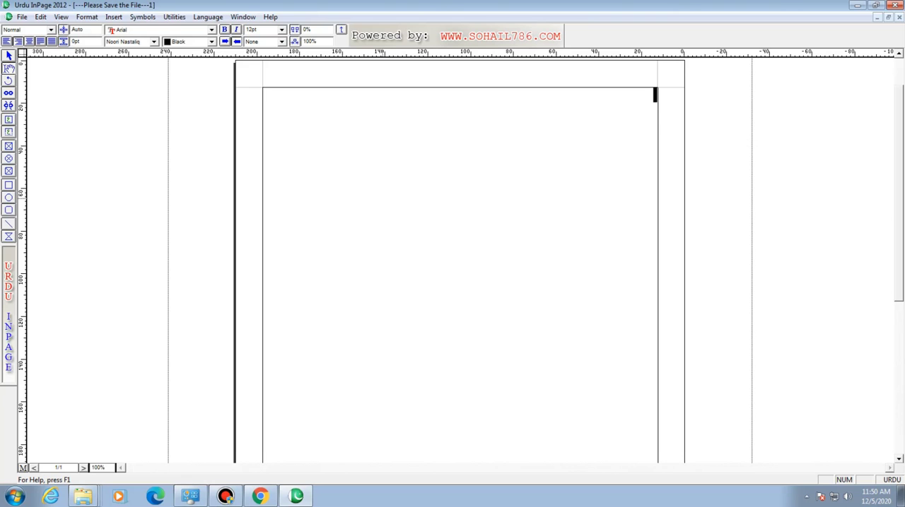
- Increase the font size to 31 pt at the start of the empty page
key(F12)
key(F12)
key(F12)
key(F12)
key(F12)
key(F12)
key(F12)
key(F12)
key(F12)
key(F12)
key(F12)
key(F12)
key(F12)
key(F12)
key(F12)
key(F12)
key(F12)
key(F12)
key(BackSpace)
- Set the keyboard layout to Phonetic in the keyboard preferences
click(41, 17)
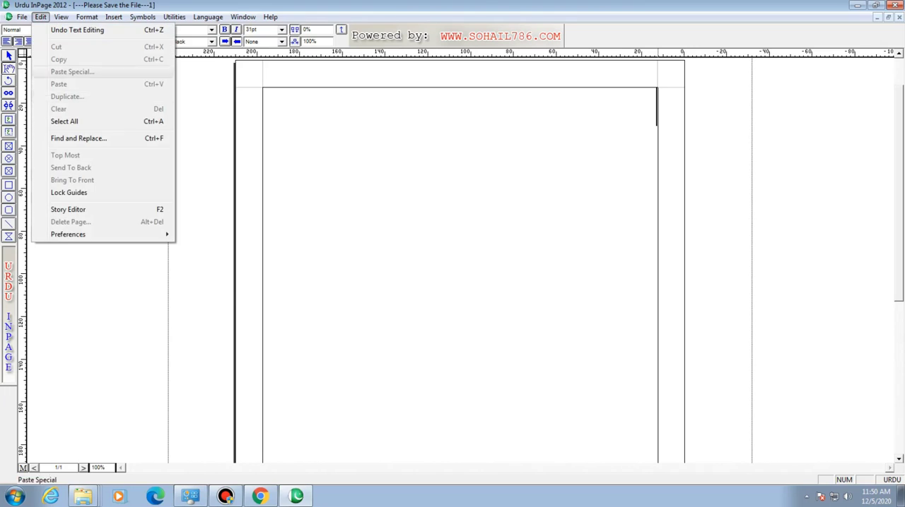
mouse_move(68, 234)
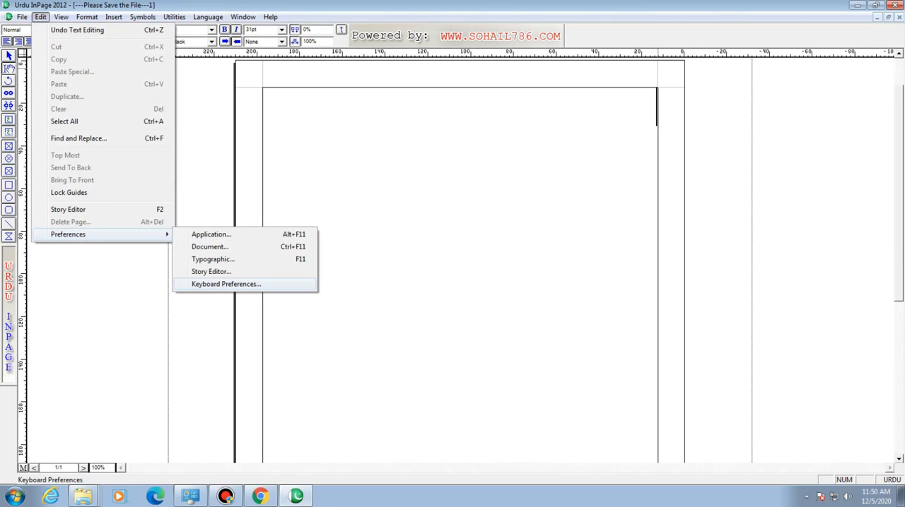
click(226, 284)
click(484, 234)
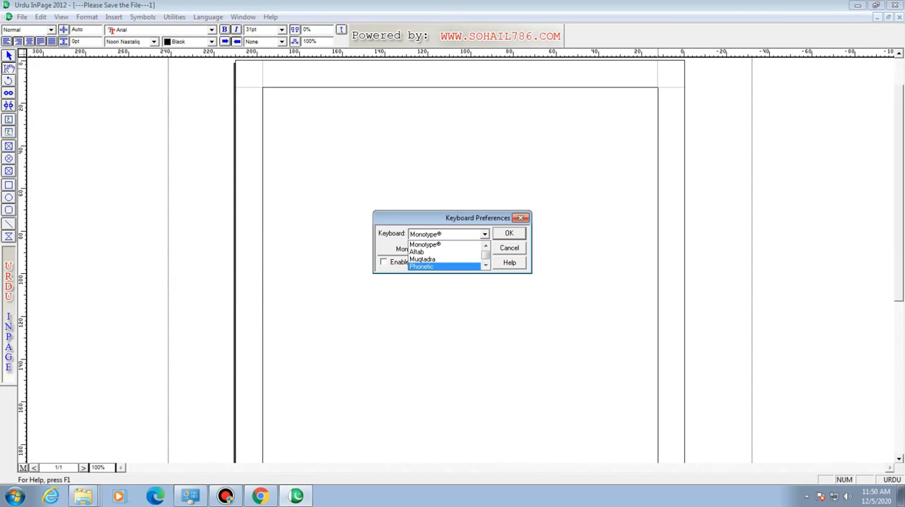
click(422, 267)
key(Return)
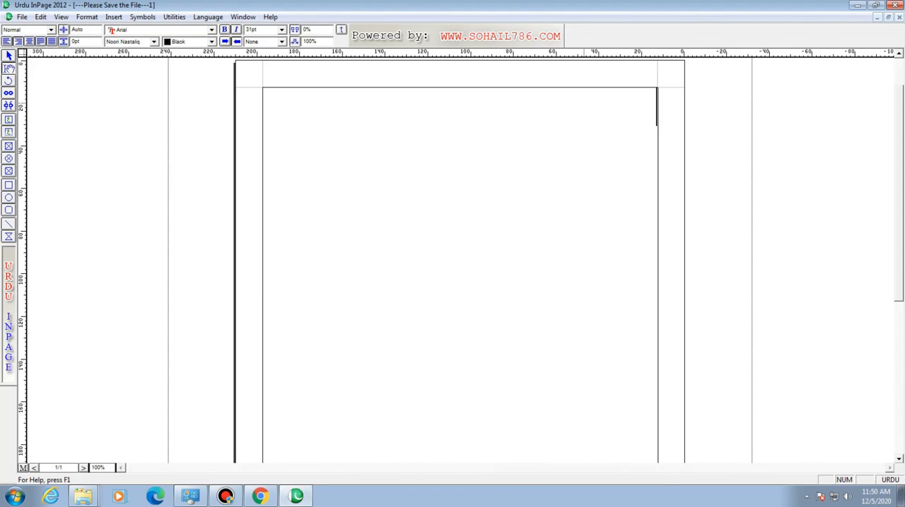
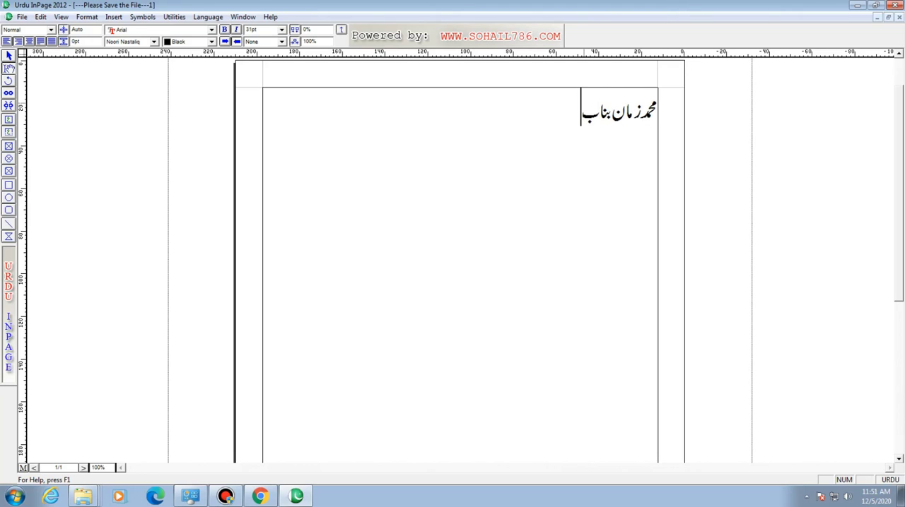
- Make the name heading bold and centre it on the page
key(ctrl+a)
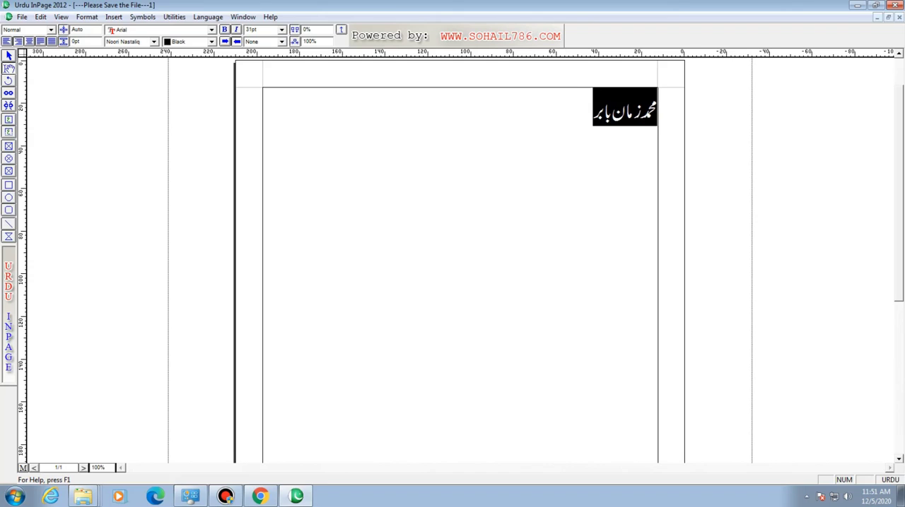
key(ctrl+b)
click(30, 42)
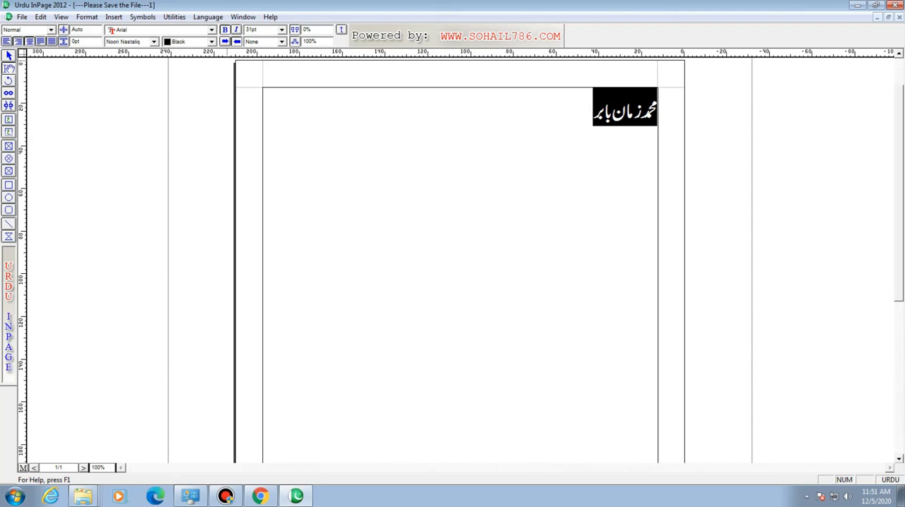
click(461, 110)
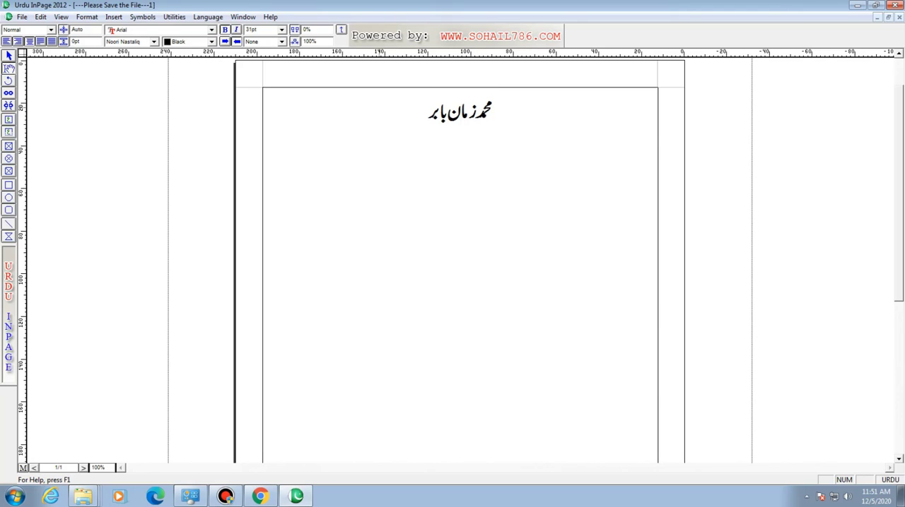
click(427, 110)
- Set the document's general measurement unit to Inches in the document preferences
click(40, 16)
mouse_move(106, 234)
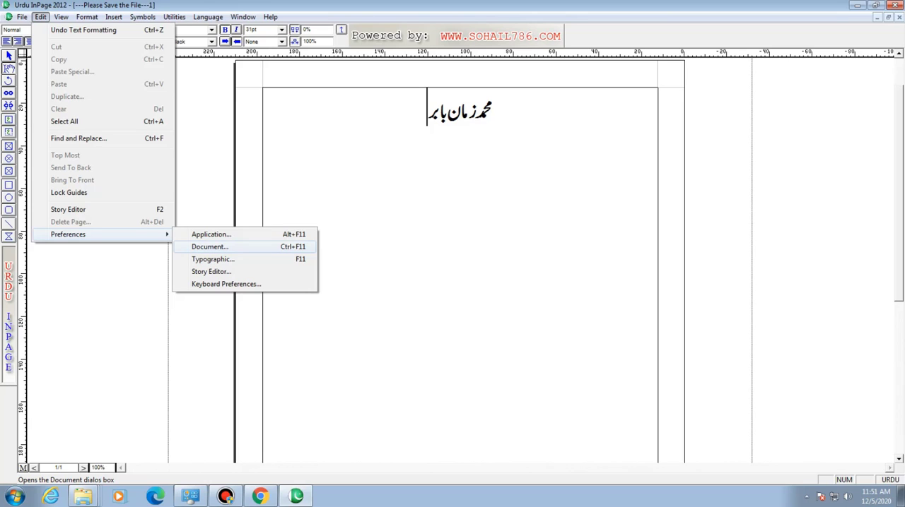
key(Return)
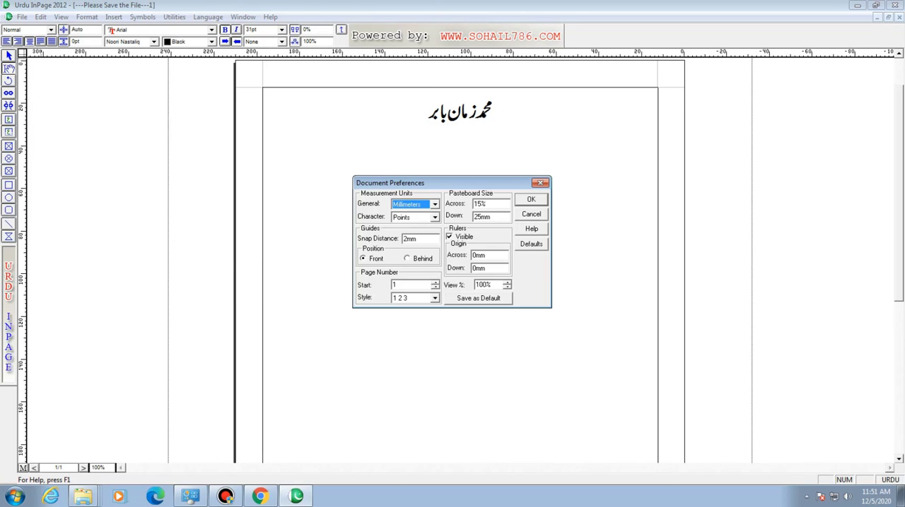
drag(446, 183, 459, 162)
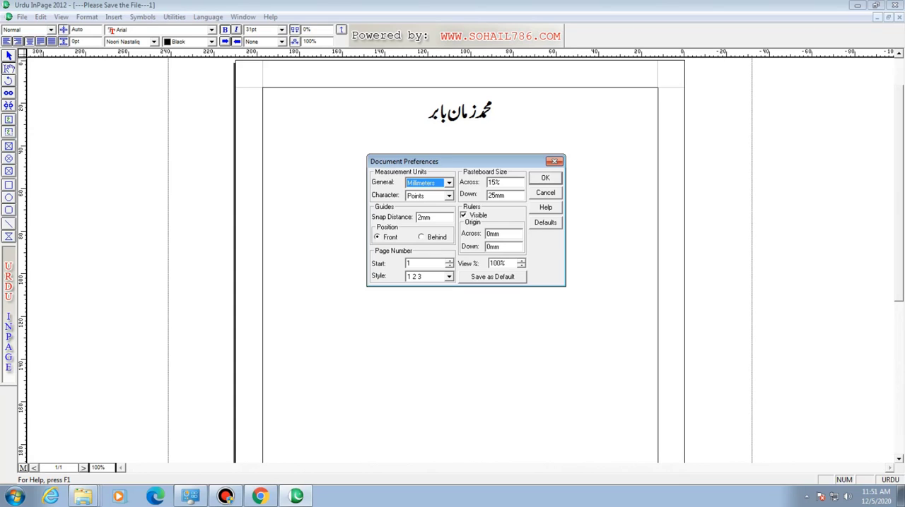
click(449, 183)
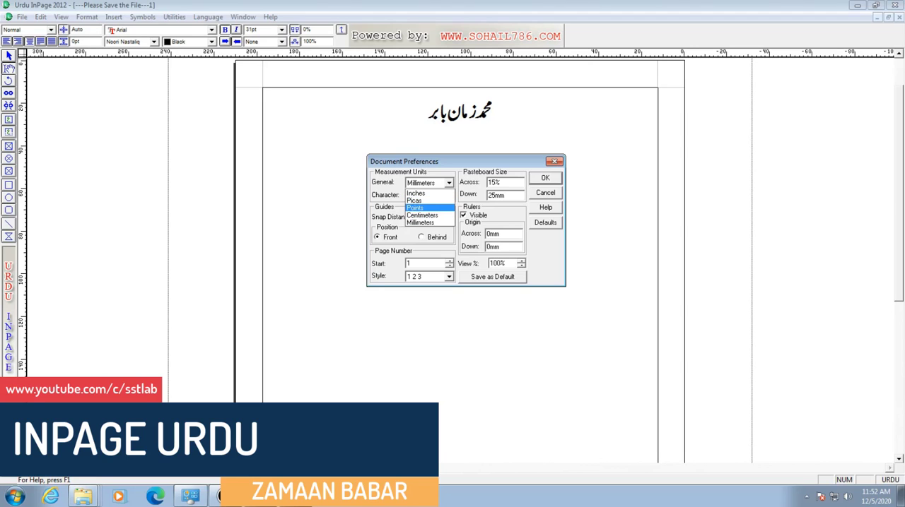
click(417, 193)
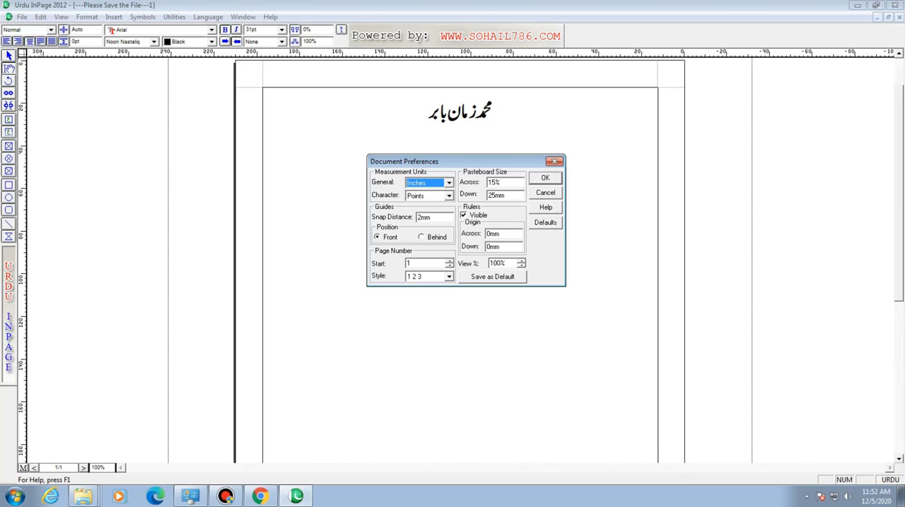
key(Return)
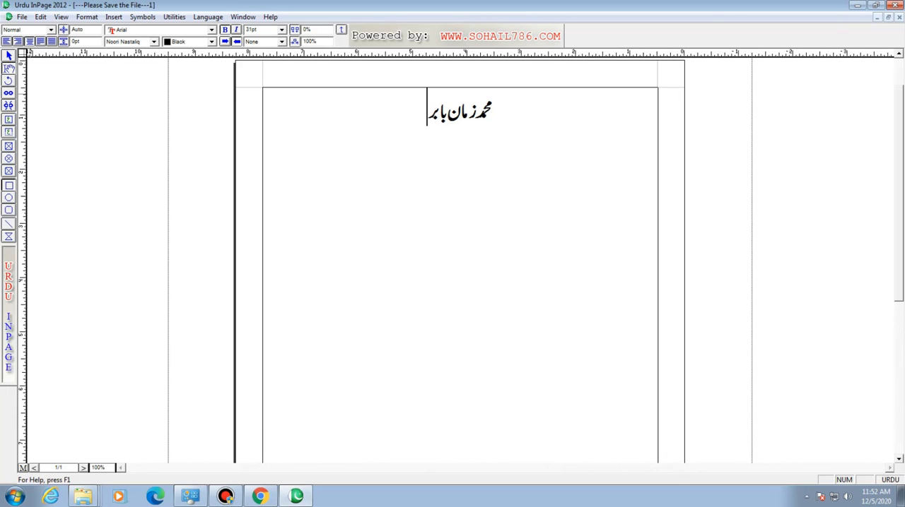
- Draw a rectangle below the heading, sized 5 inches wide and 6 inches high, and delete it
click(9, 186)
drag(376, 186, 578, 326)
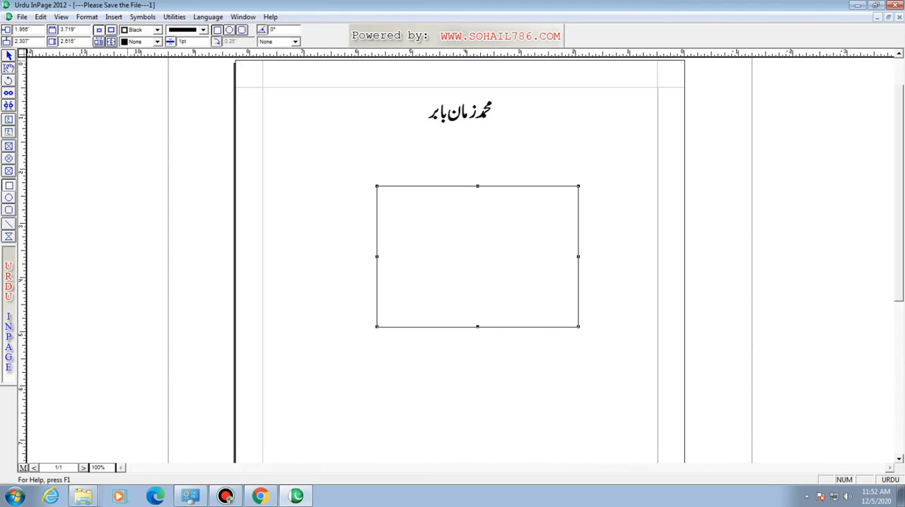
double_click(68, 29)
text(5)
key(Tab)
text(5)
key(Return)
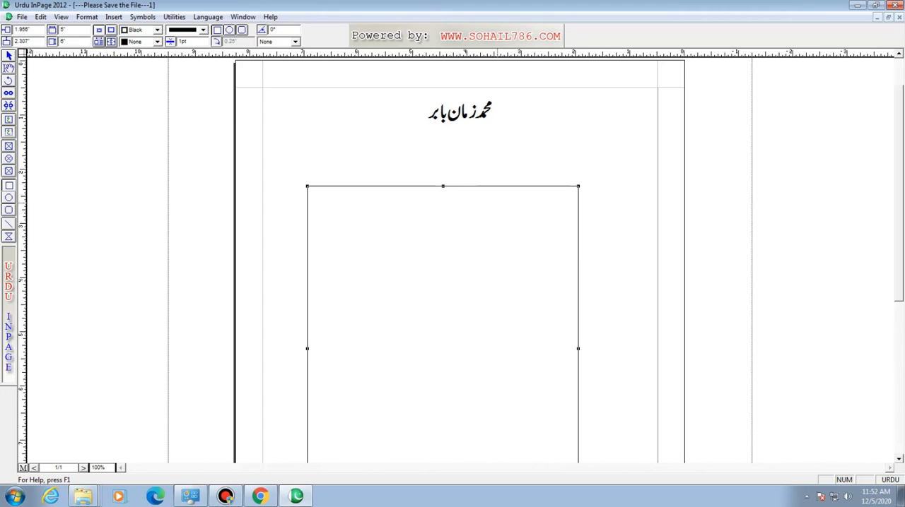
key(Delete)
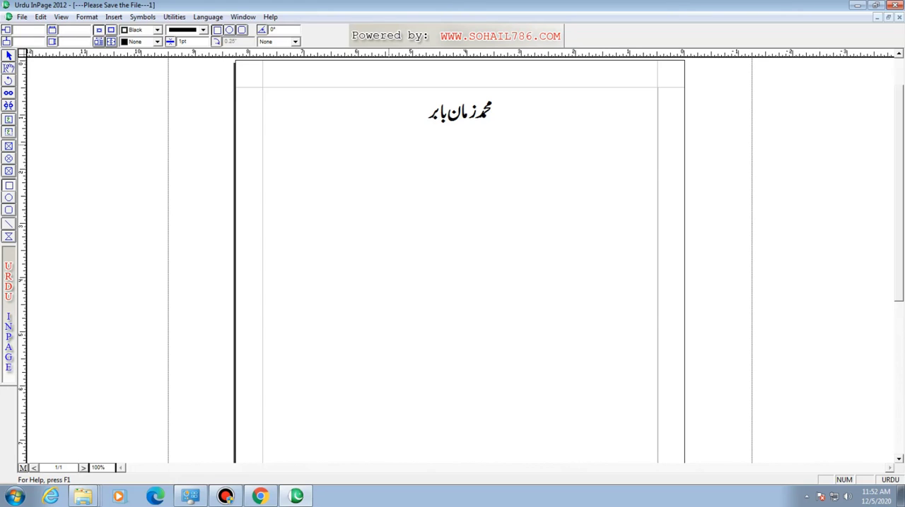
- Set the document's general measurement unit to Points in the document preferences
click(22, 16)
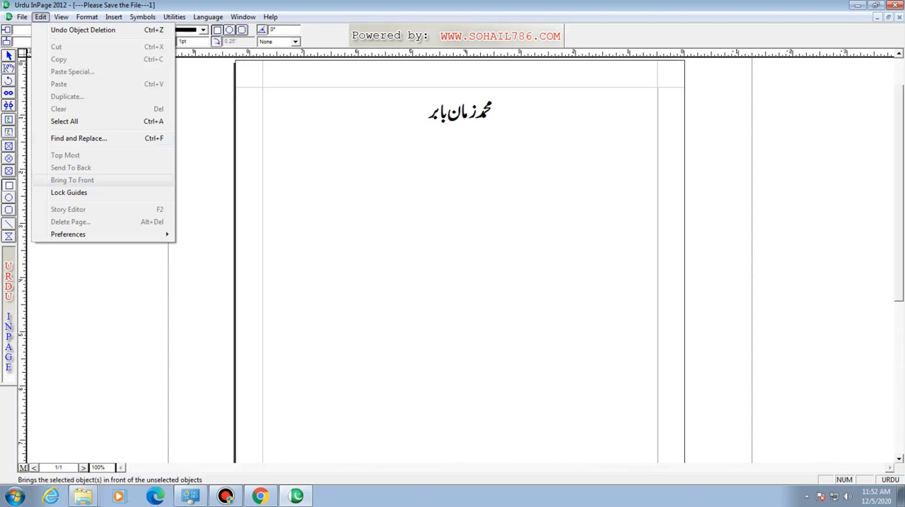
mouse_move(67, 234)
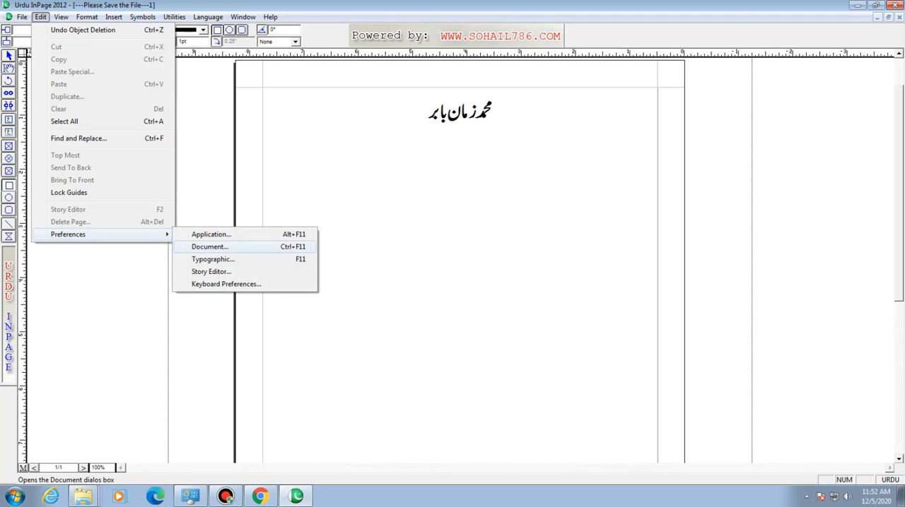
click(209, 246)
click(435, 204)
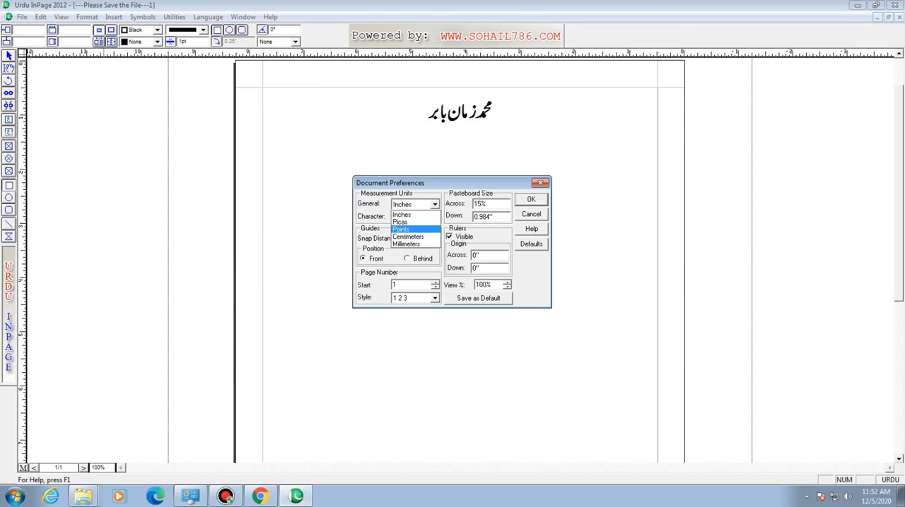
click(410, 230)
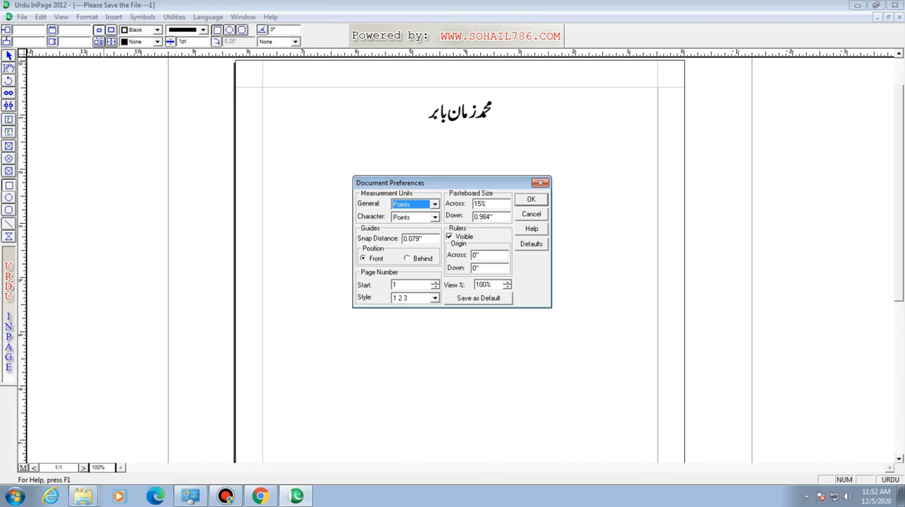
key(Return)
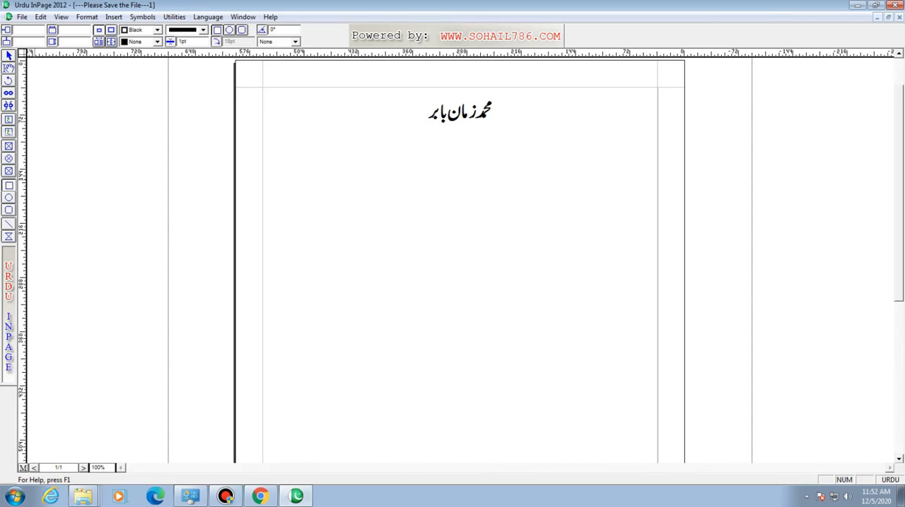
- Draw a rectangle below the heading, sized 5 pt wide and 6 pt high, and delete it
drag(360, 184, 506, 315)
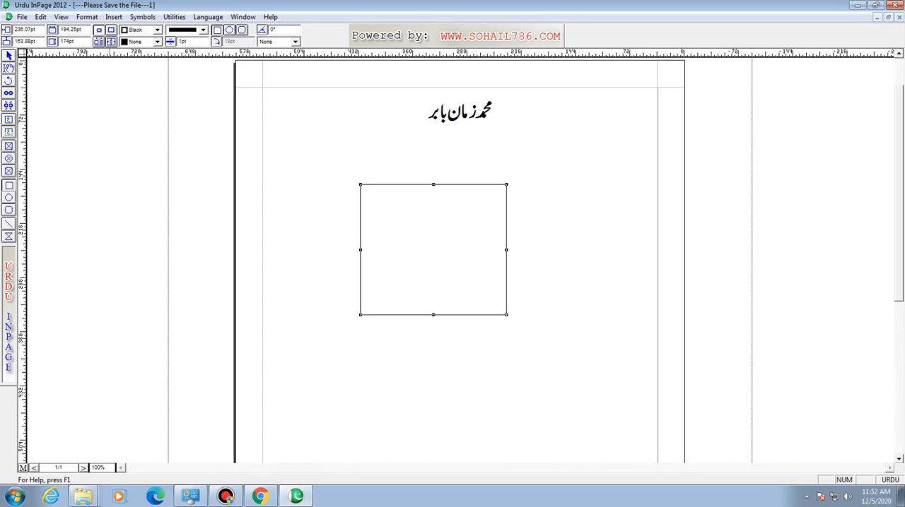
double_click(70, 29)
text(5)
double_click(71, 42)
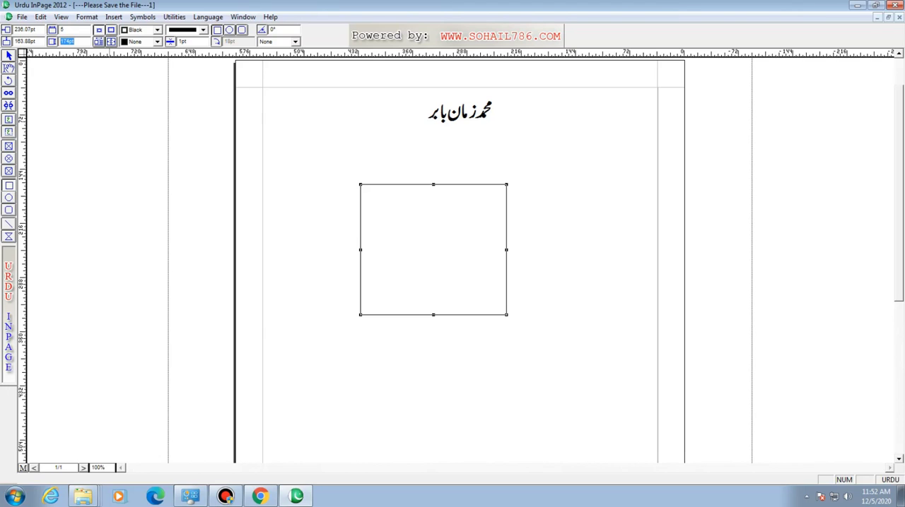
text(6)
key(Return)
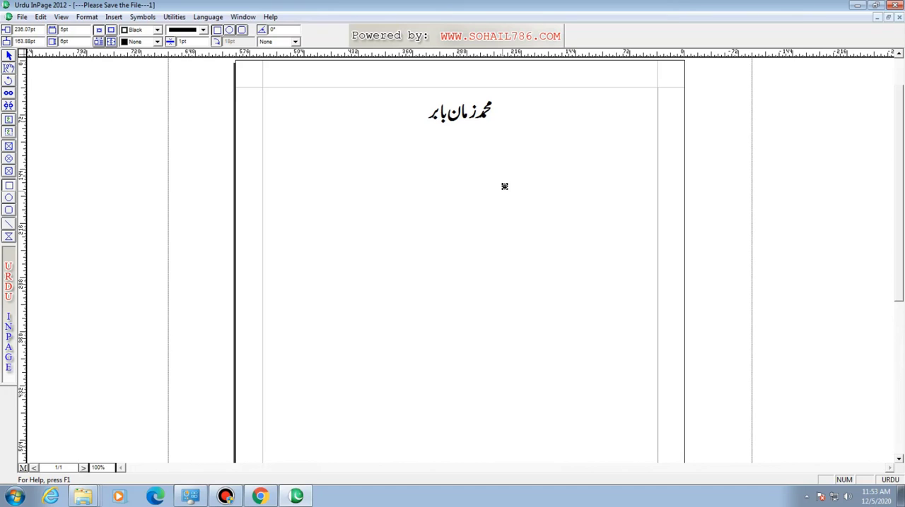
key(Delete)
- Set the document's general measurement unit to Millimeters in the document preferences
click(40, 16)
key(Right)
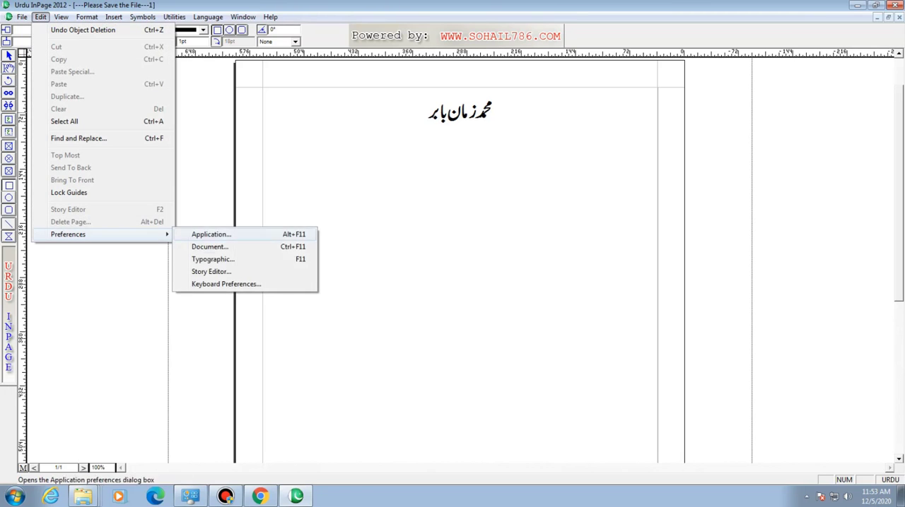
key(Down)
key(Return)
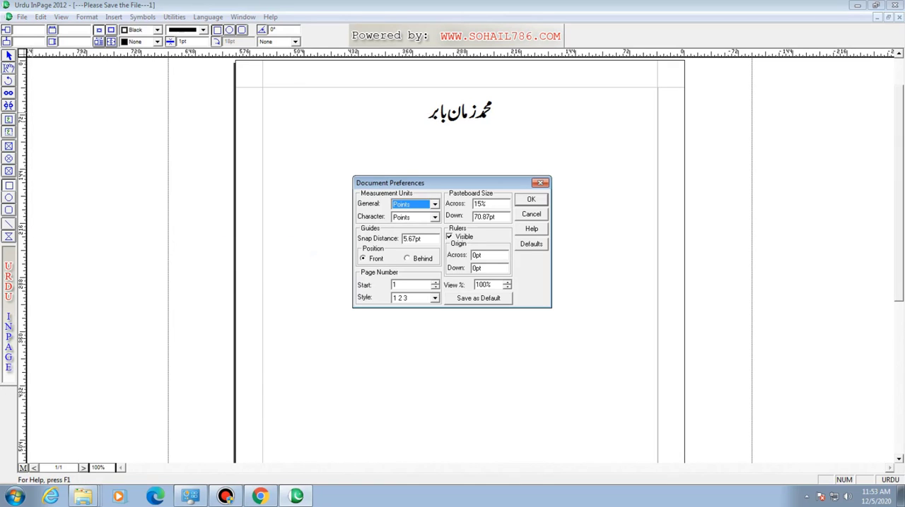
key(alt+Down)
key(Down)
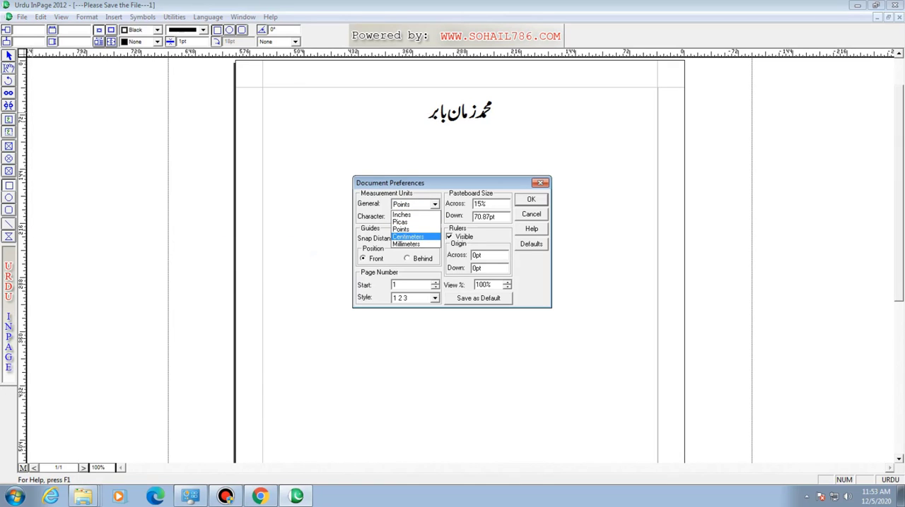
key(Down)
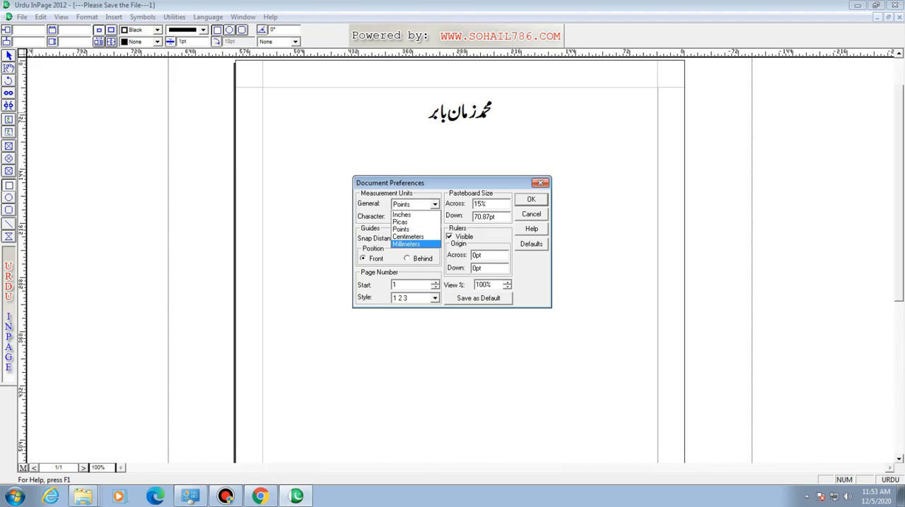
key(Up)
key(Up)
key(Down)
key(Down)
key(Return)
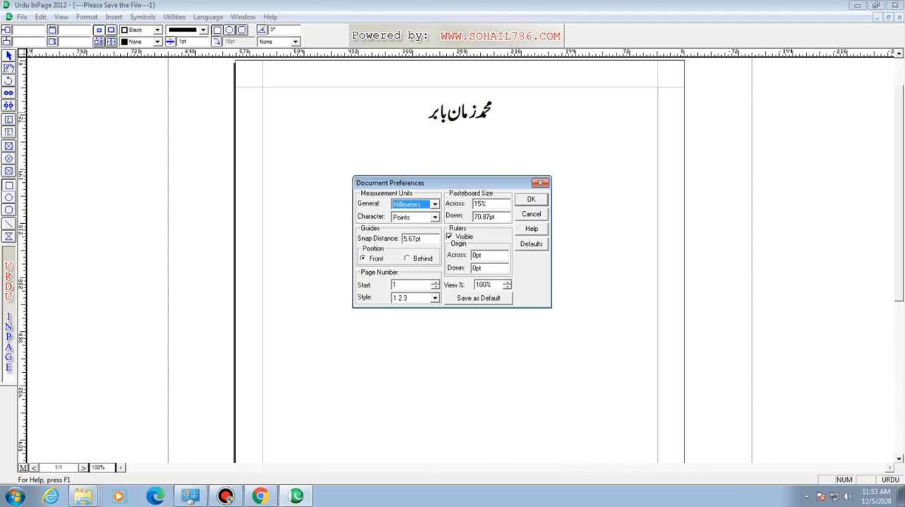
key(Return)
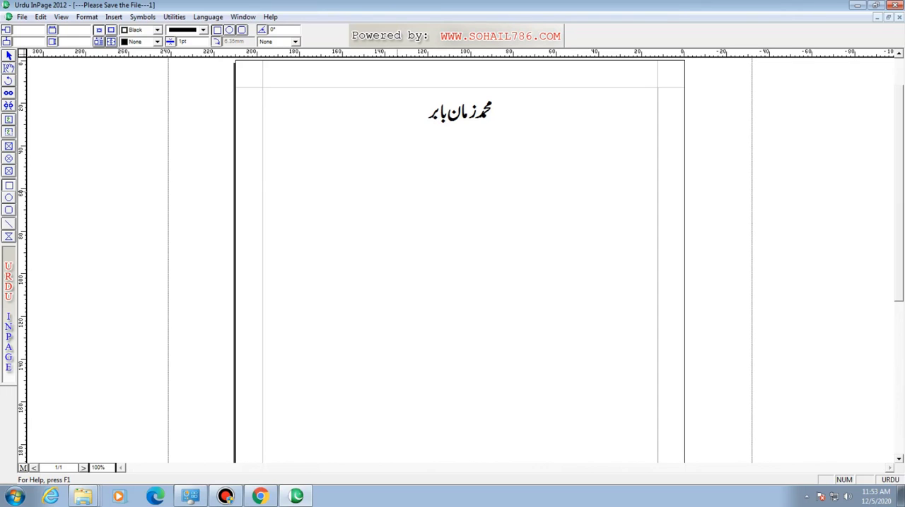
- Draw a rectangle below the heading, sized 20 mm wide and 10 mm high, and delete it
drag(374, 177, 596, 327)
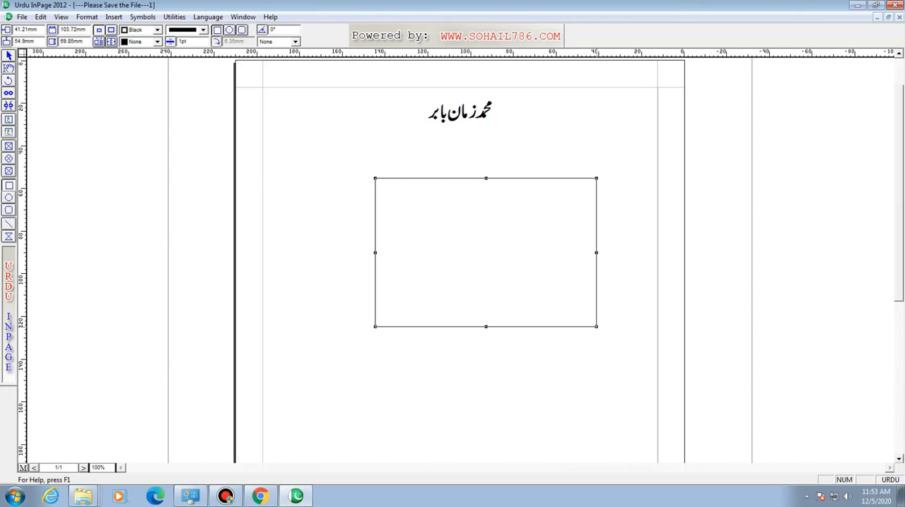
drag(87, 30, 58, 29)
text(10)
key(BackSpace)
key(BackSpace)
text(20)
drag(83, 42, 60, 41)
text(10)
key(Return)
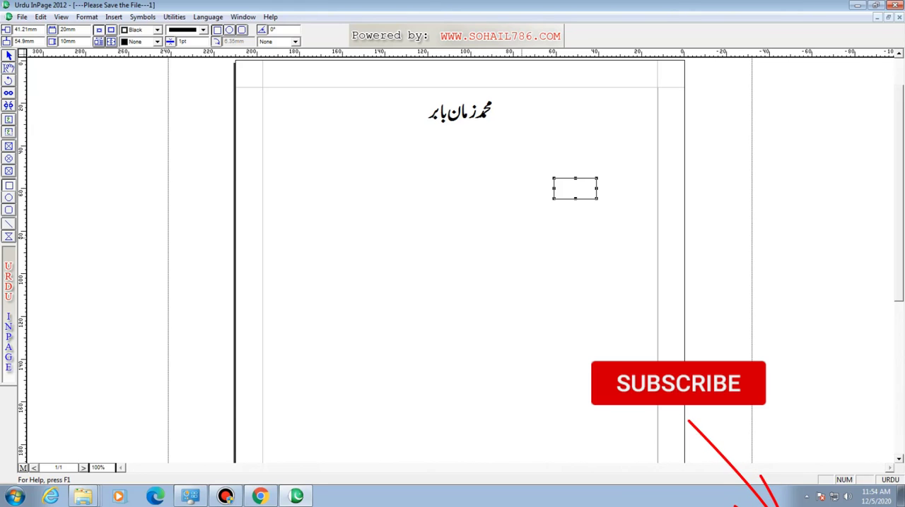
key(Delete)
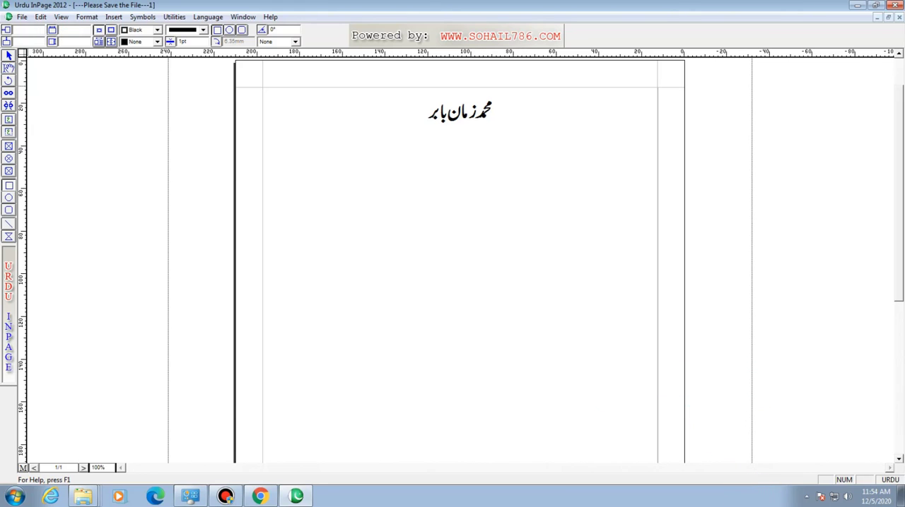
- Examine the character measurement unit choices in the document preferences and the font size of the heading text
click(8, 55)
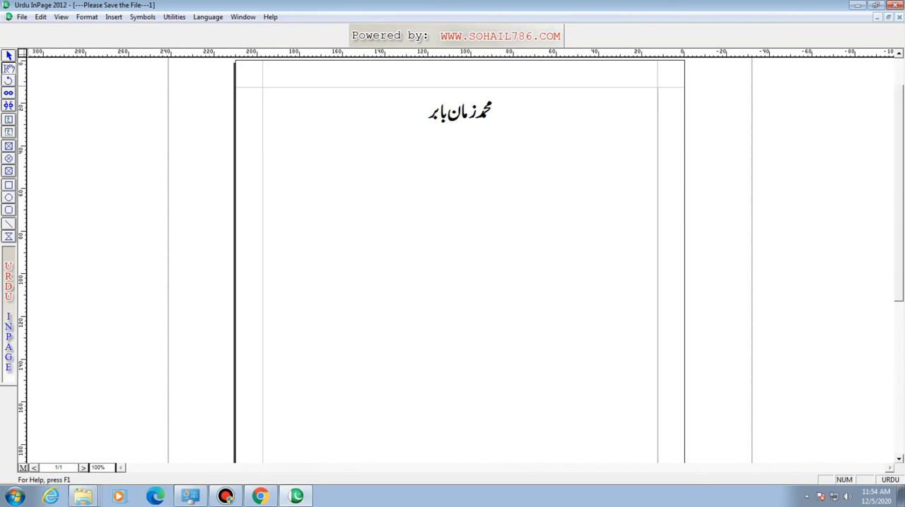
click(492, 113)
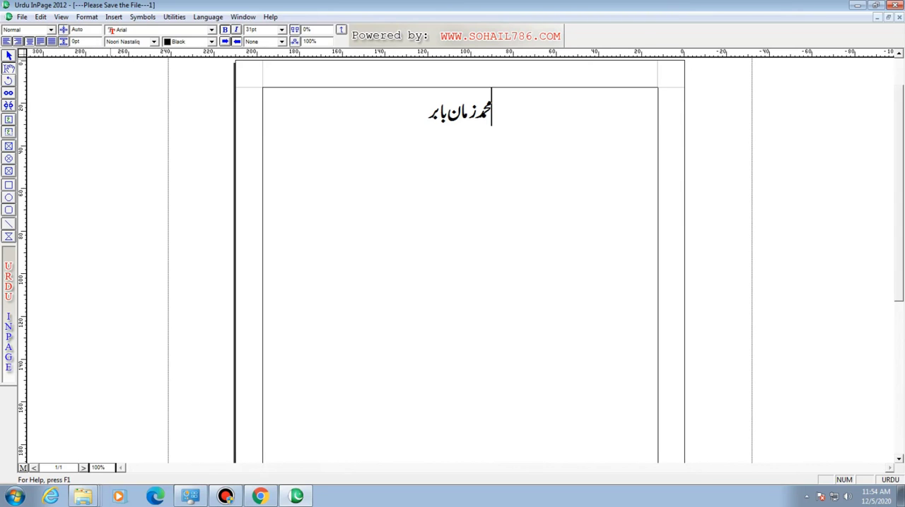
key(alt+e)
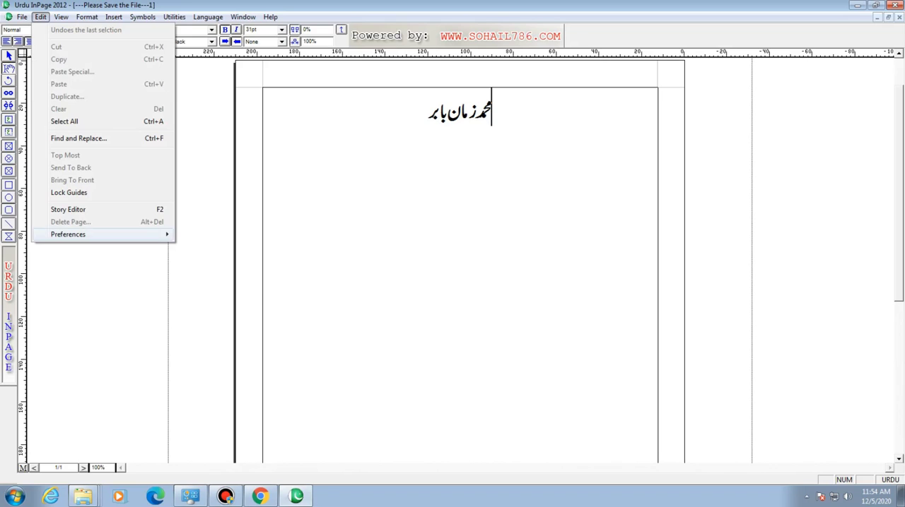
mouse_move(98, 234)
click(211, 247)
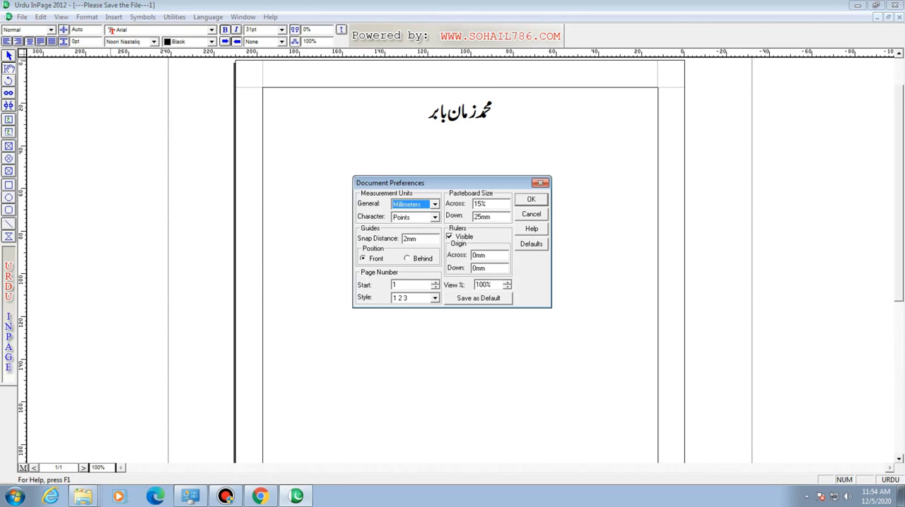
click(434, 218)
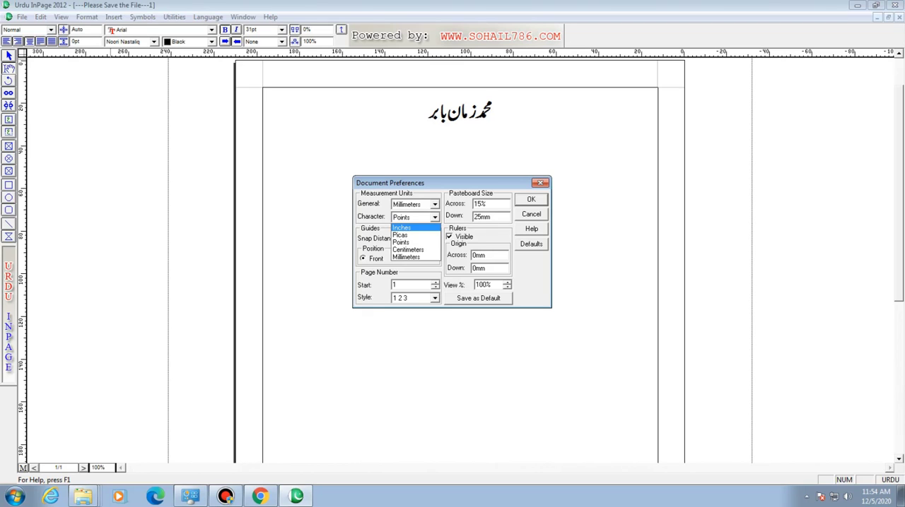
key(Escape)
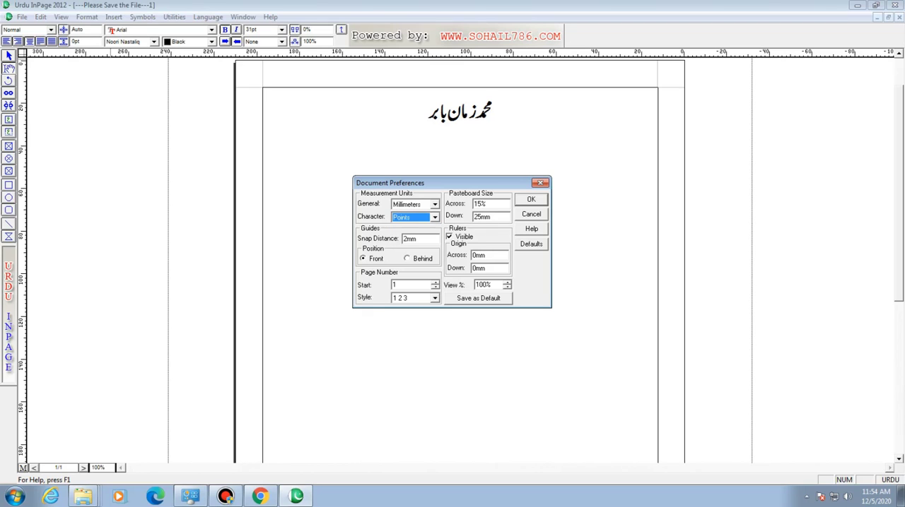
key(Escape)
drag(427, 112, 492, 111)
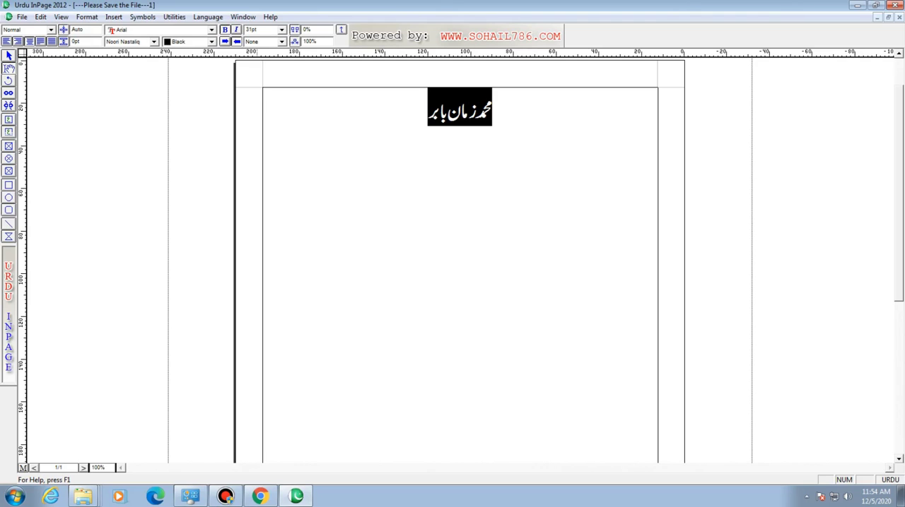
click(366, 234)
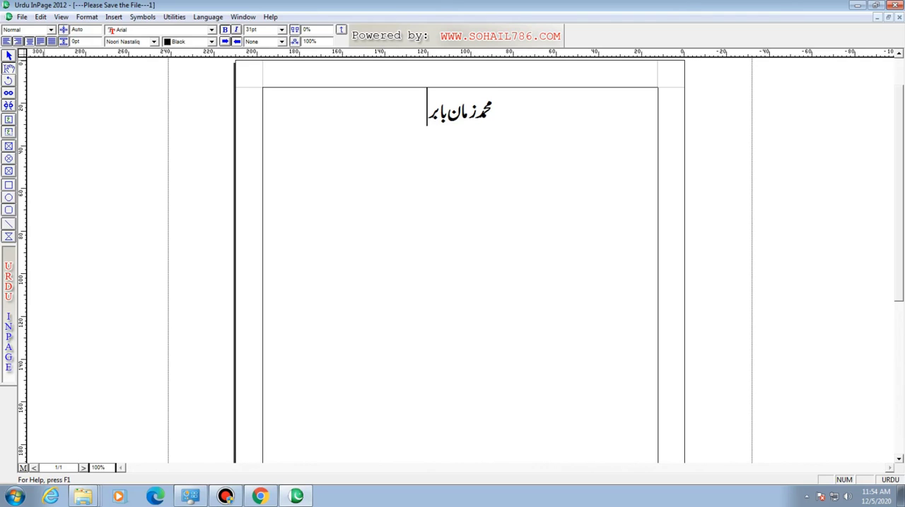
- Set the document's character measurement unit to Inches in the document preferences
click(40, 16)
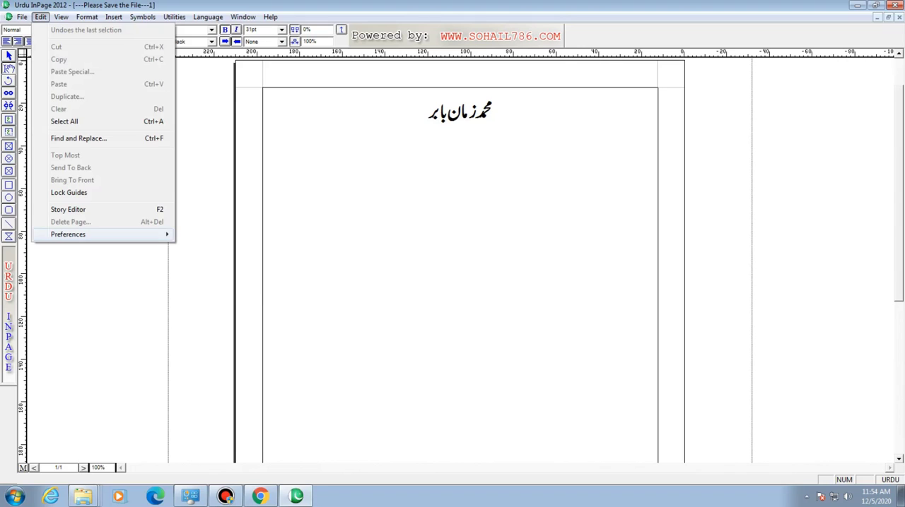
mouse_move(78, 234)
click(210, 246)
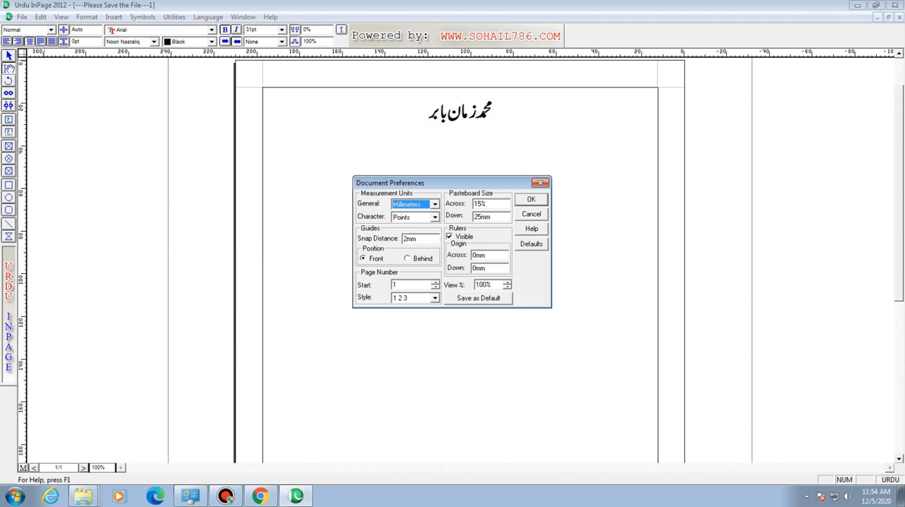
click(435, 218)
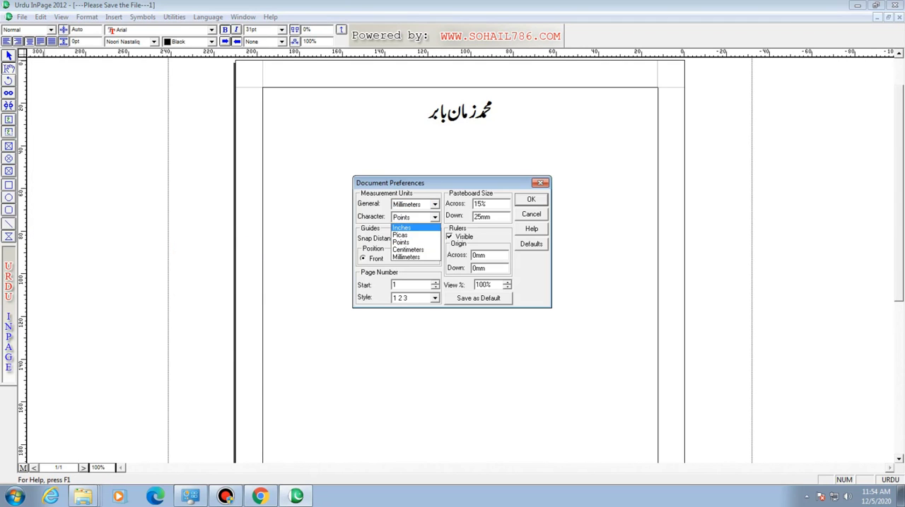
click(411, 227)
click(531, 199)
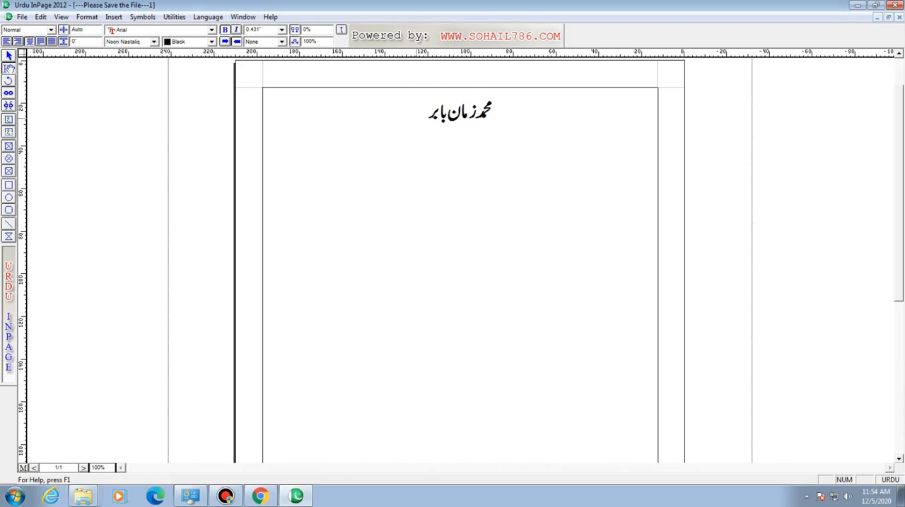
- Select the whole heading and set its font size to 10 inches
drag(428, 110, 492, 109)
double_click(255, 29)
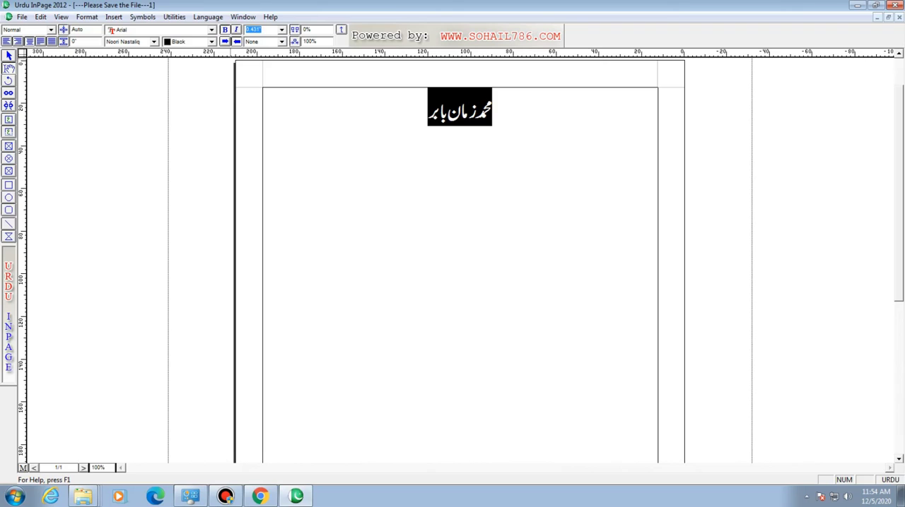
text(10)
key(Return)
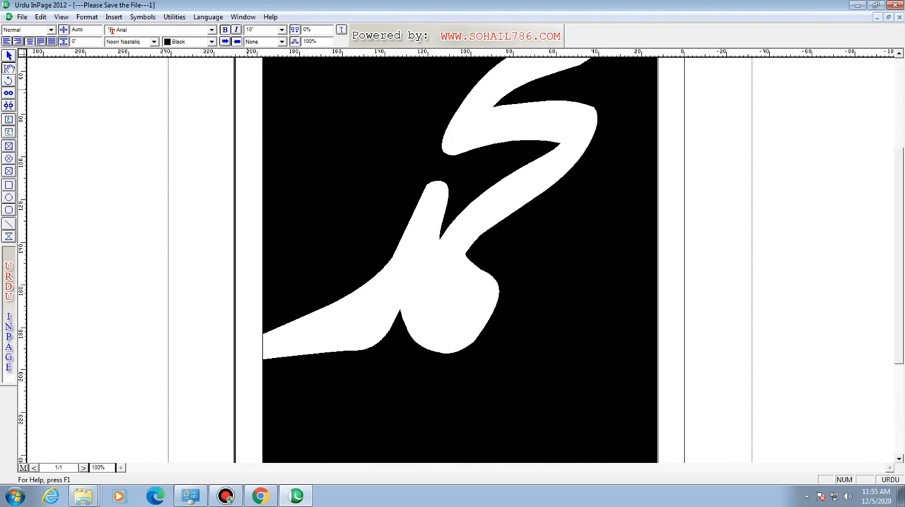
- Reduce the selected heading's font size to 2 inches and deselect the text
click(250, 30)
text(2)
key(Return)
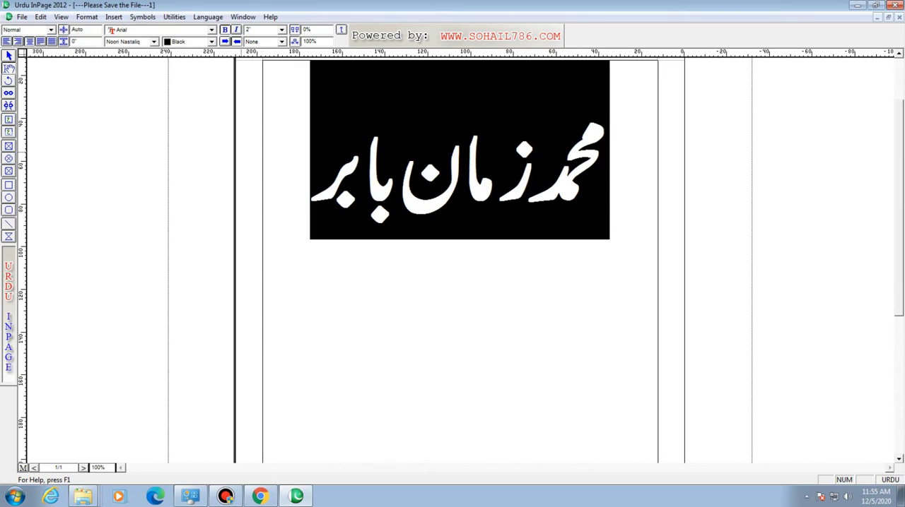
click(250, 30)
click(216, 103)
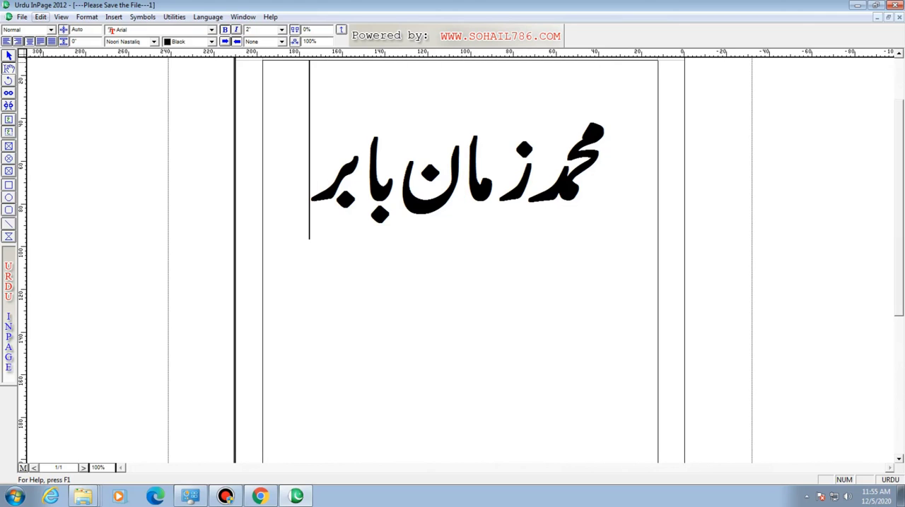
- Set the document's character measurement unit to Picas in the document preferences
click(40, 17)
mouse_move(68, 235)
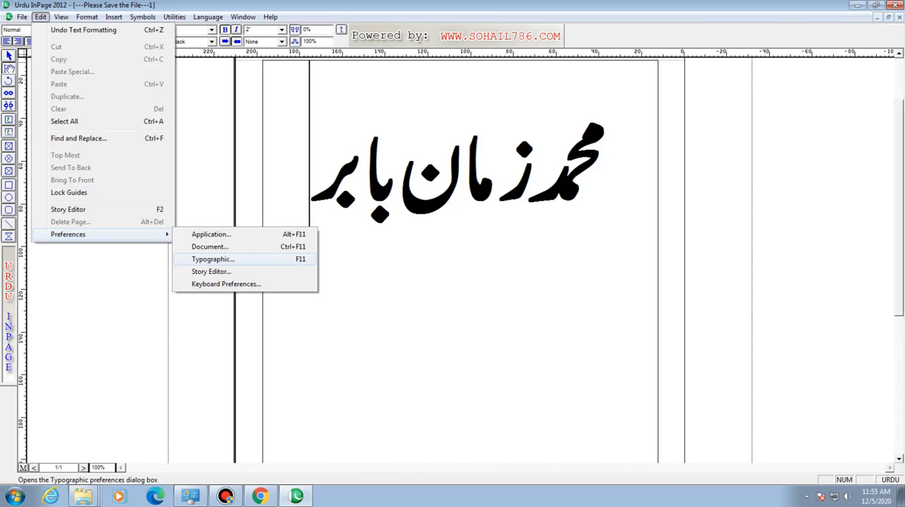
click(209, 246)
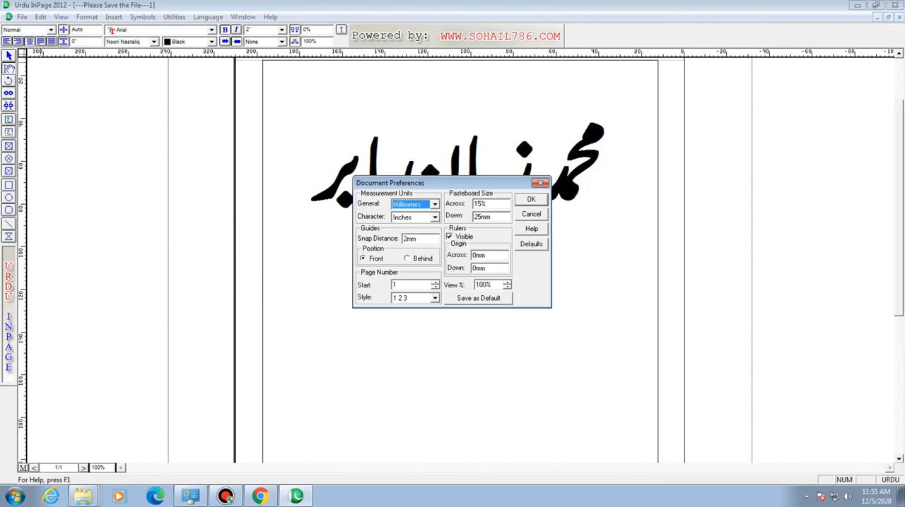
click(434, 218)
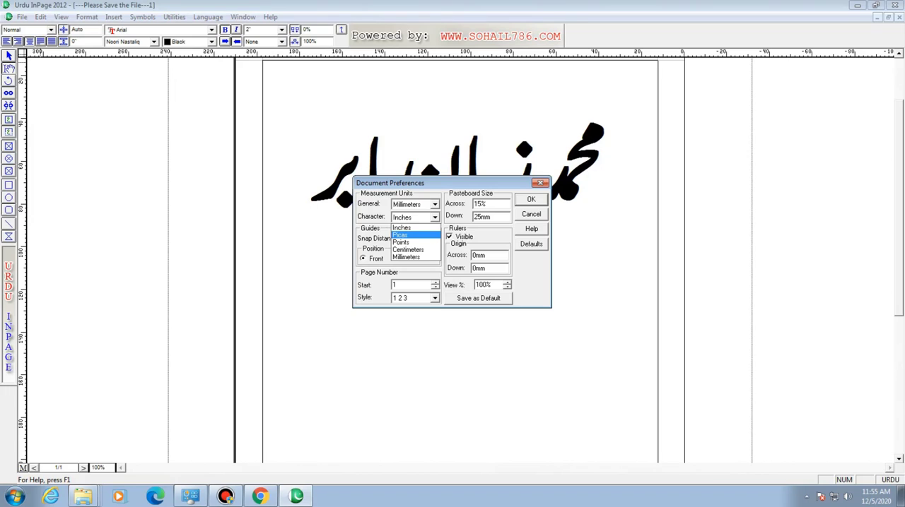
click(400, 234)
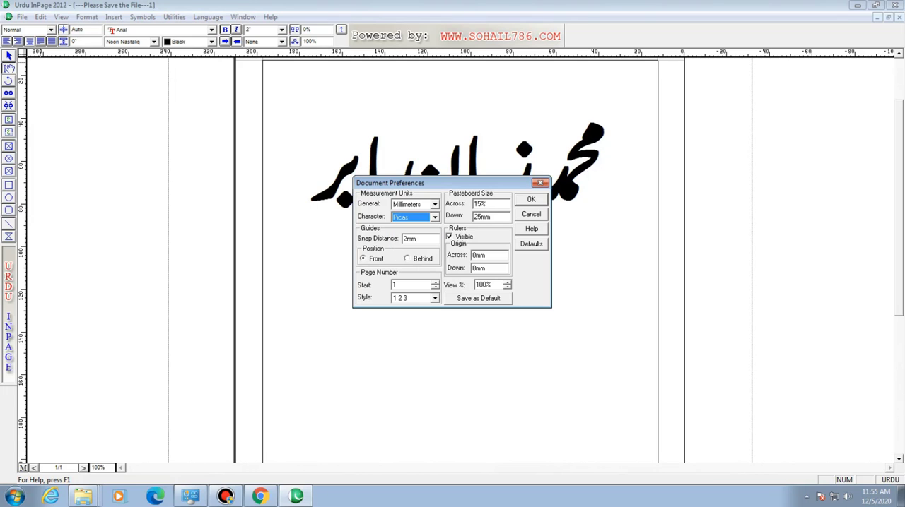
click(526, 201)
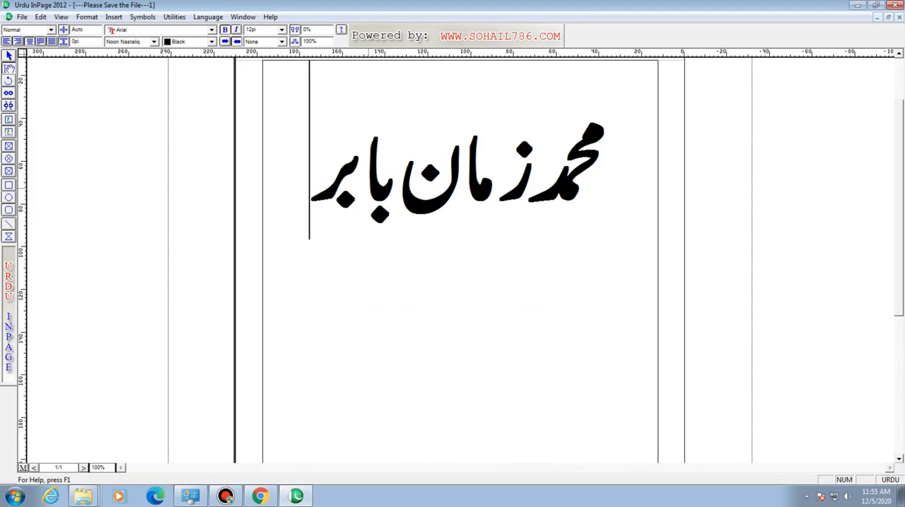
- Set the whole heading's font size to 5 picas and keep the text selected
drag(363, 183, 528, 183)
drag(310, 184, 609, 184)
click(252, 30)
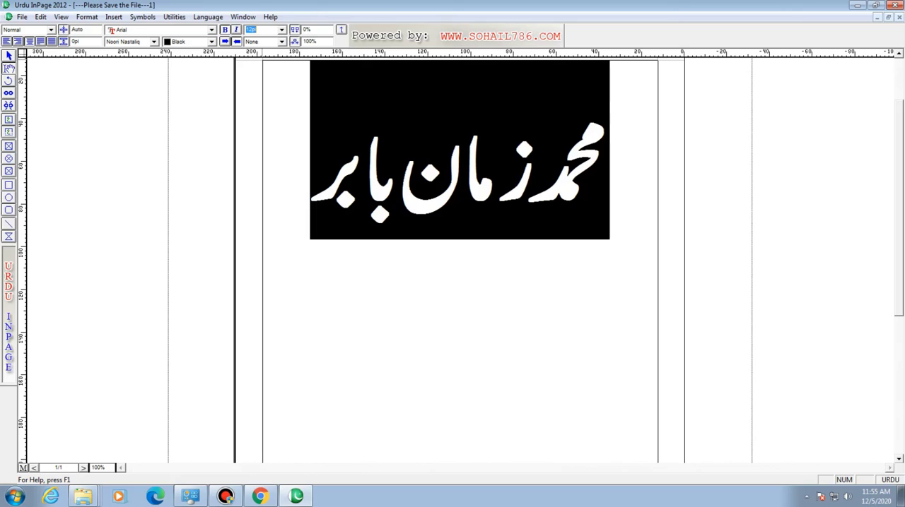
text(5)
key(Return)
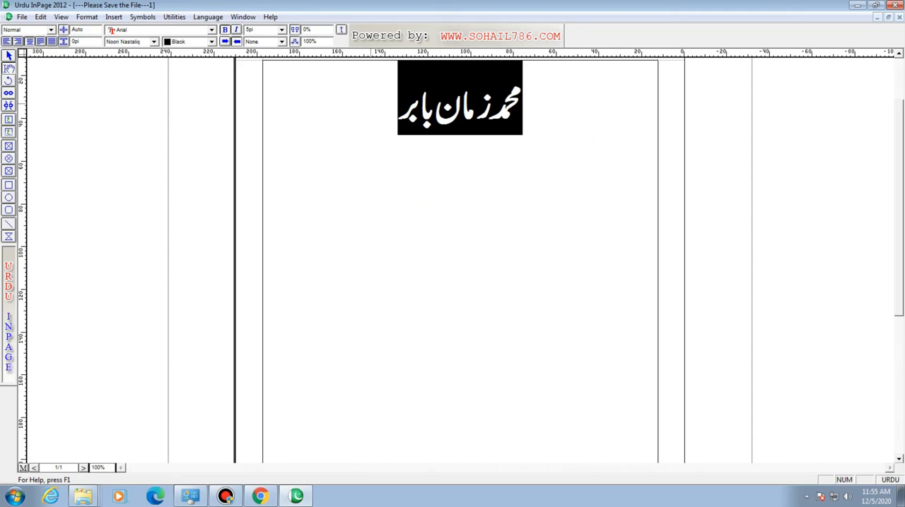
drag(370, 106, 525, 113)
click(433, 103)
drag(394, 106, 524, 110)
- Set the document's character measurement unit to Millimeters in the document preferences and deselect the heading
click(40, 17)
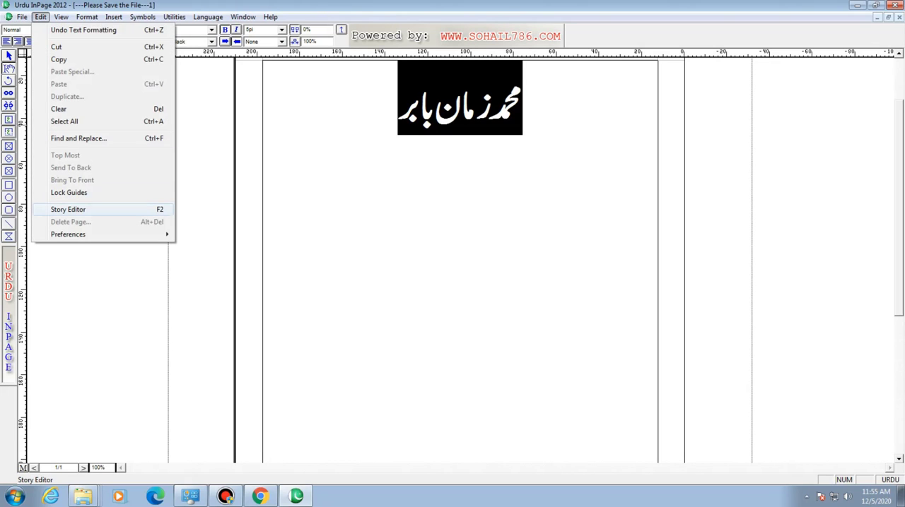
mouse_move(99, 235)
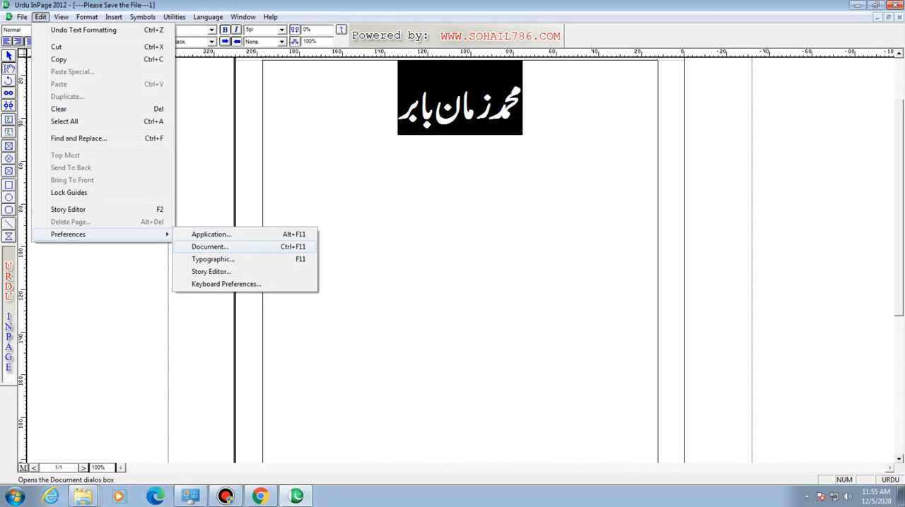
click(210, 246)
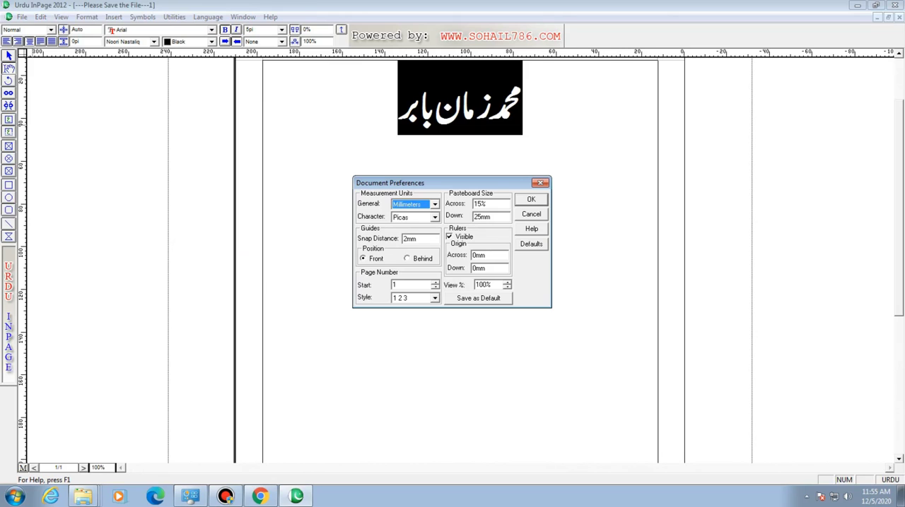
click(435, 218)
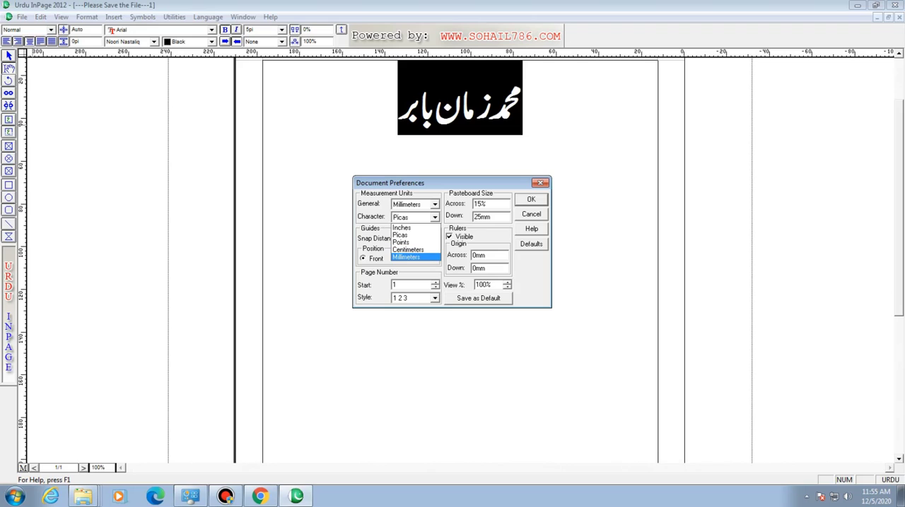
click(416, 256)
click(531, 199)
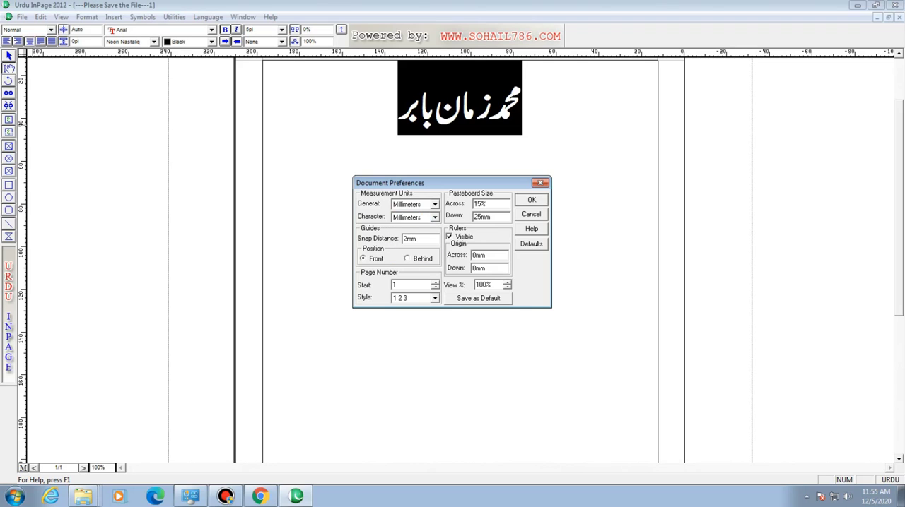
click(355, 96)
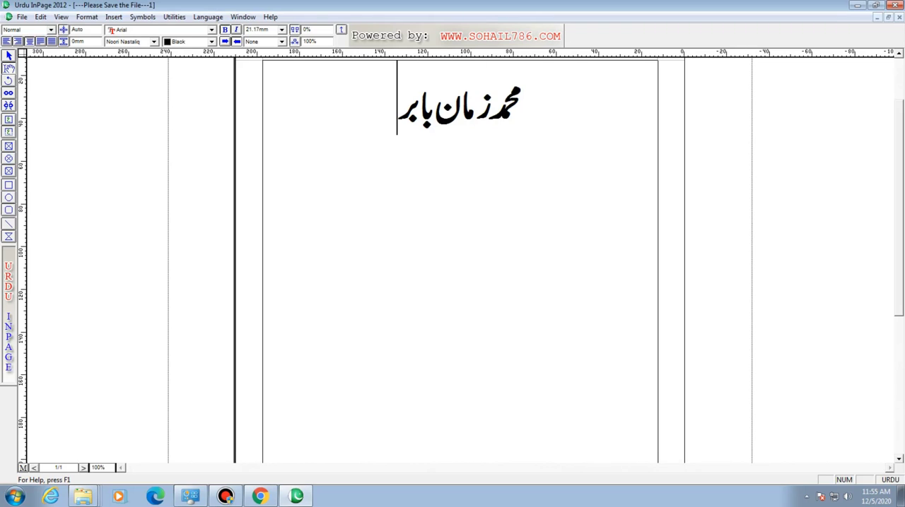
- Set the whole heading's font size to 5 mm, undo that size change, and deselect the text
key(ctrl+a)
click(281, 30)
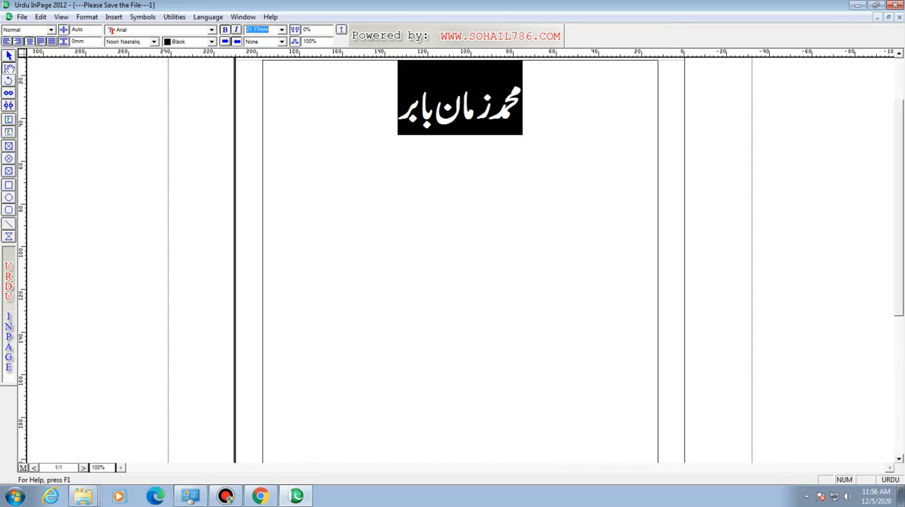
text(5)
key(Return)
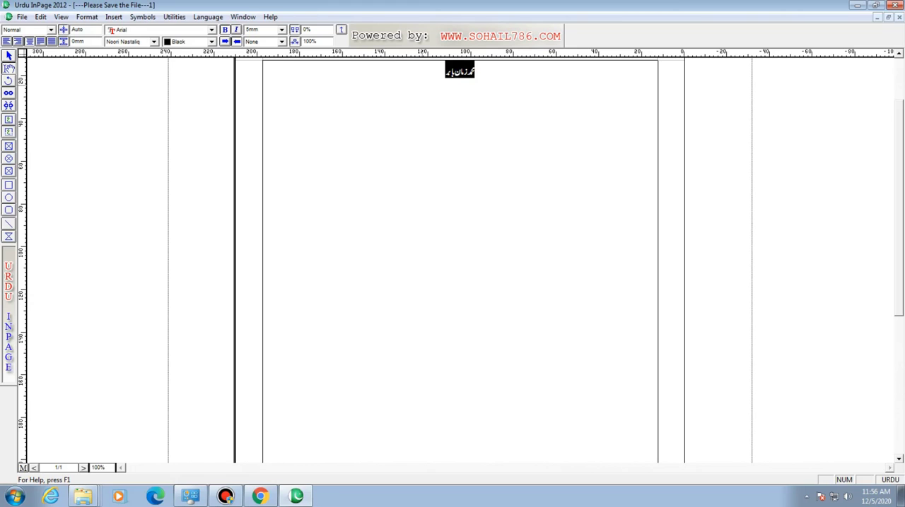
key(ctrl+z)
click(397, 123)
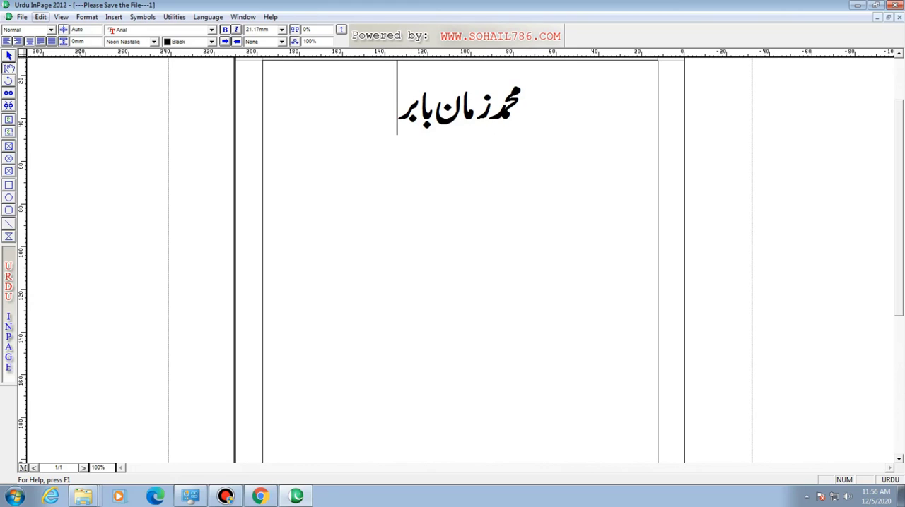
- Set both the general and character measurement units to Points in the document preferences
click(40, 16)
mouse_move(68, 234)
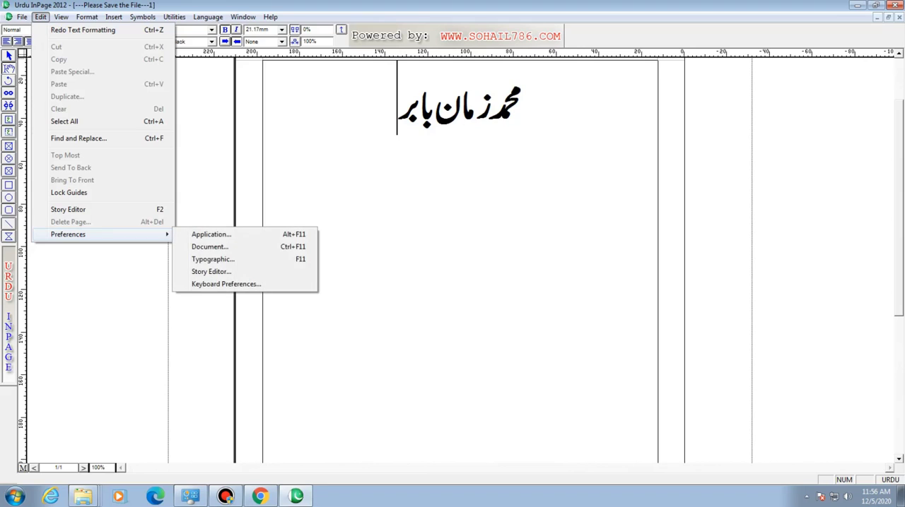
click(206, 248)
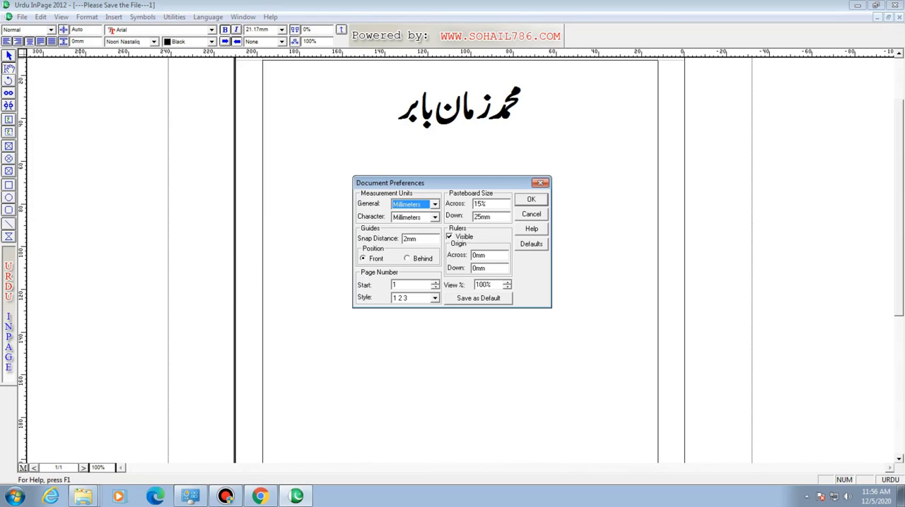
click(434, 217)
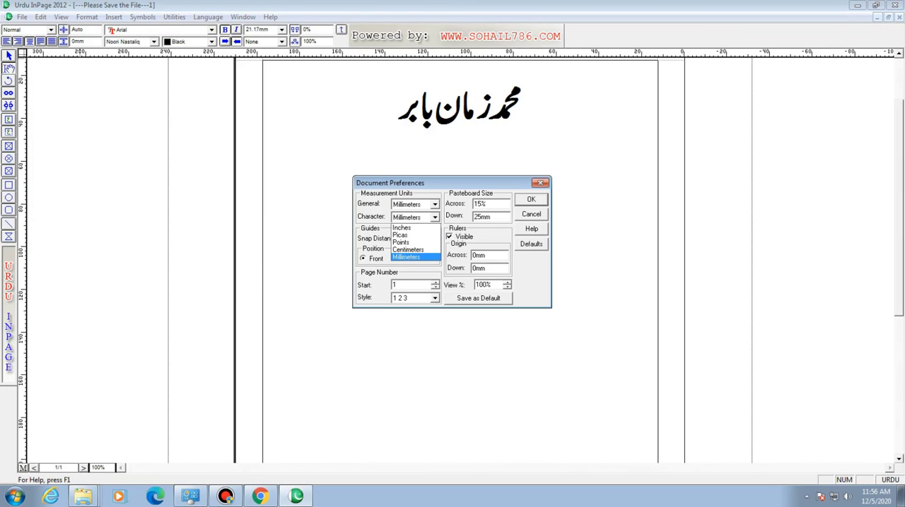
click(401, 243)
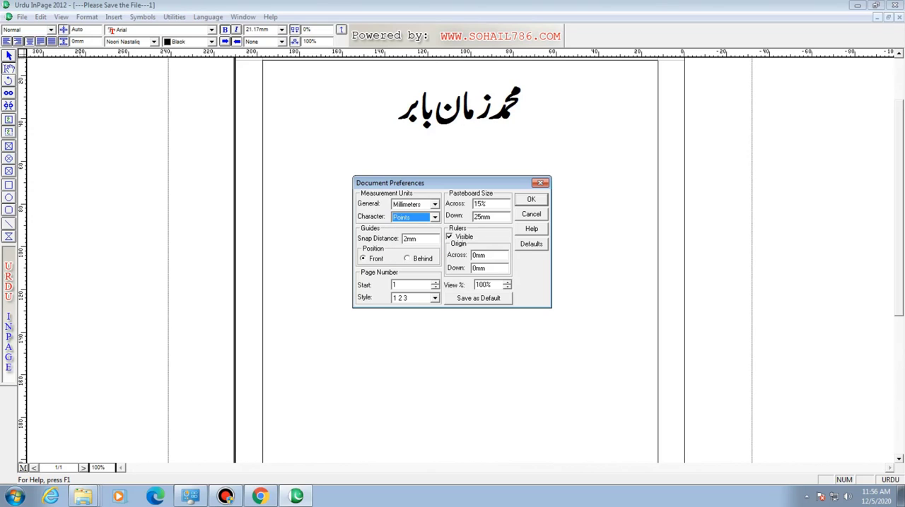
click(435, 204)
click(407, 222)
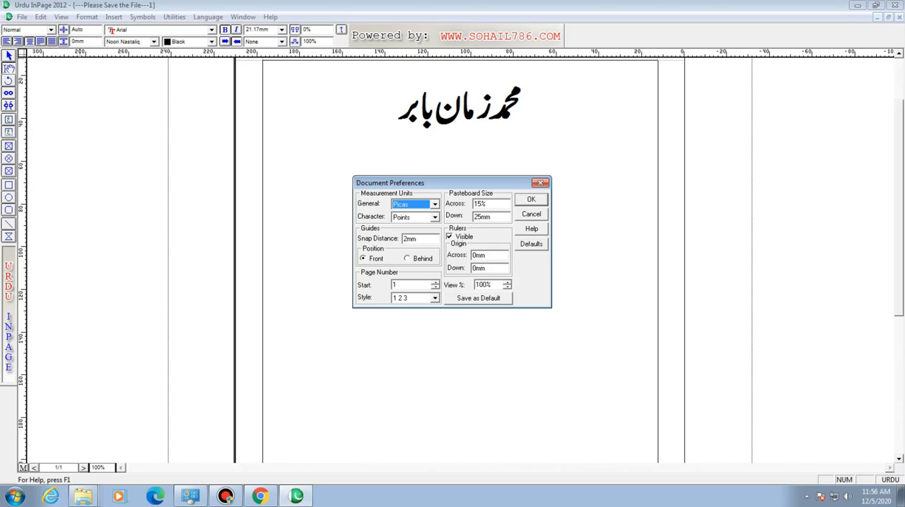
click(435, 205)
click(406, 229)
click(434, 218)
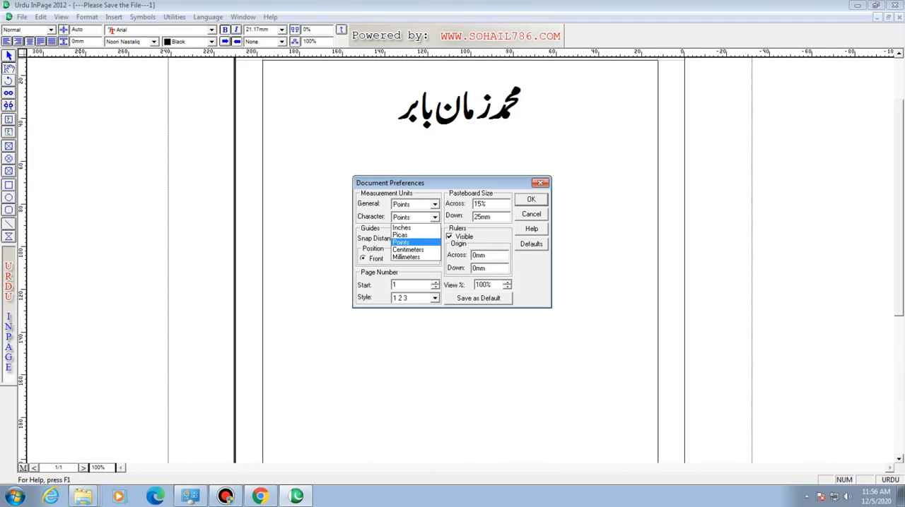
click(406, 243)
click(531, 201)
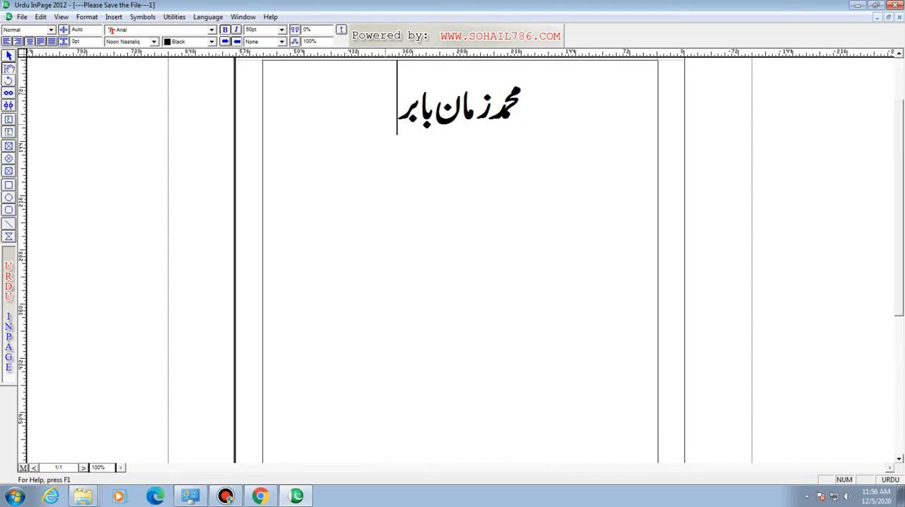
- Set the whole heading's font size to 30 pt and deselect the text
drag(398, 107, 523, 106)
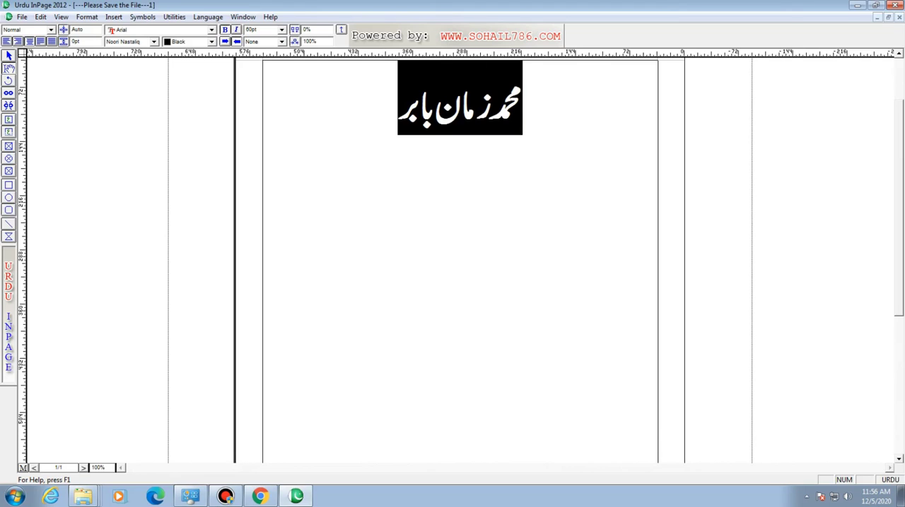
double_click(251, 30)
text(30)
key(Return)
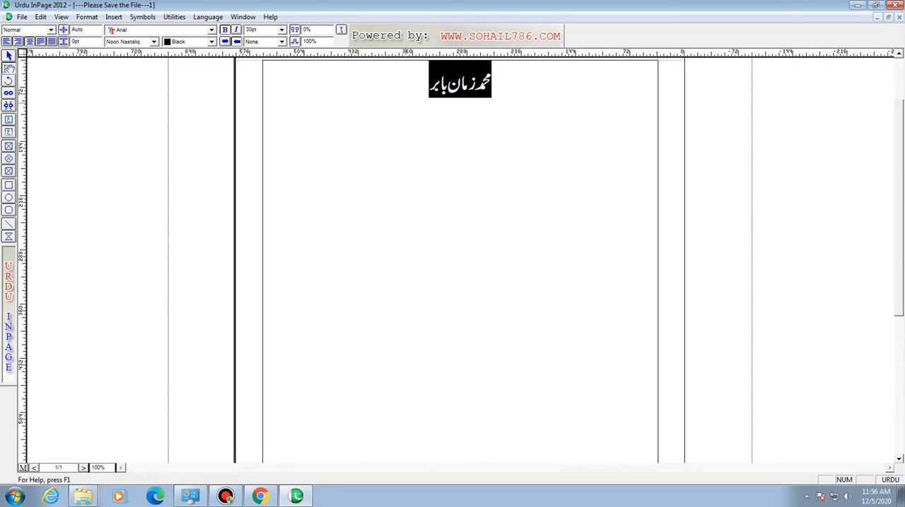
click(406, 105)
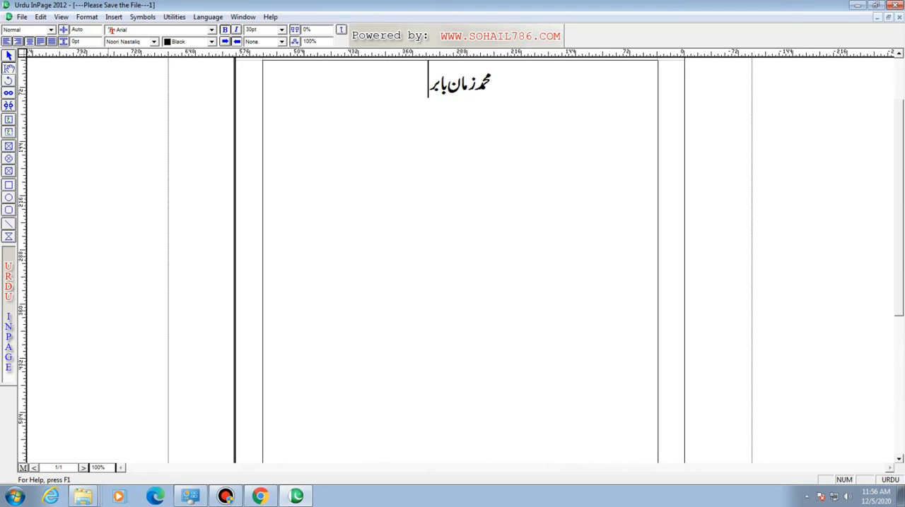
- Set the whole heading's font size to 42 pt and deselect the text
drag(106, 468, 92, 468)
text(200)
key(Return)
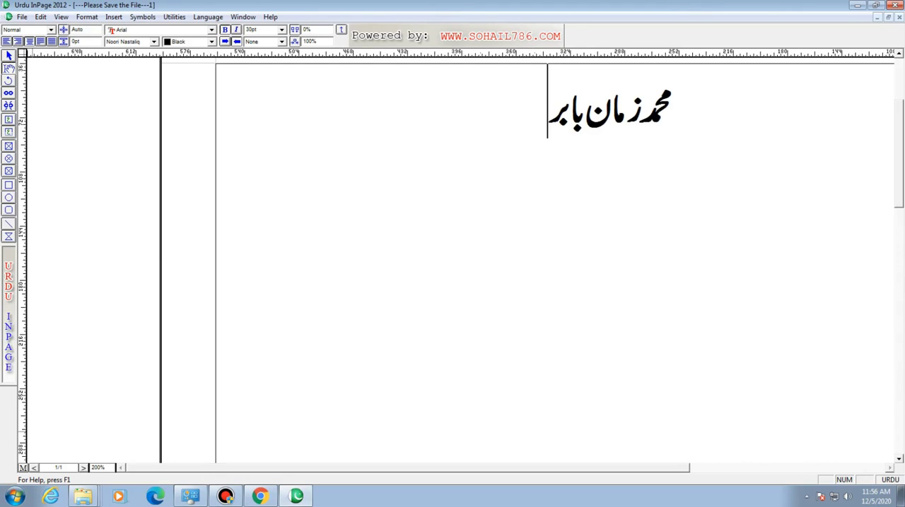
drag(106, 467, 91, 468)
text(150)
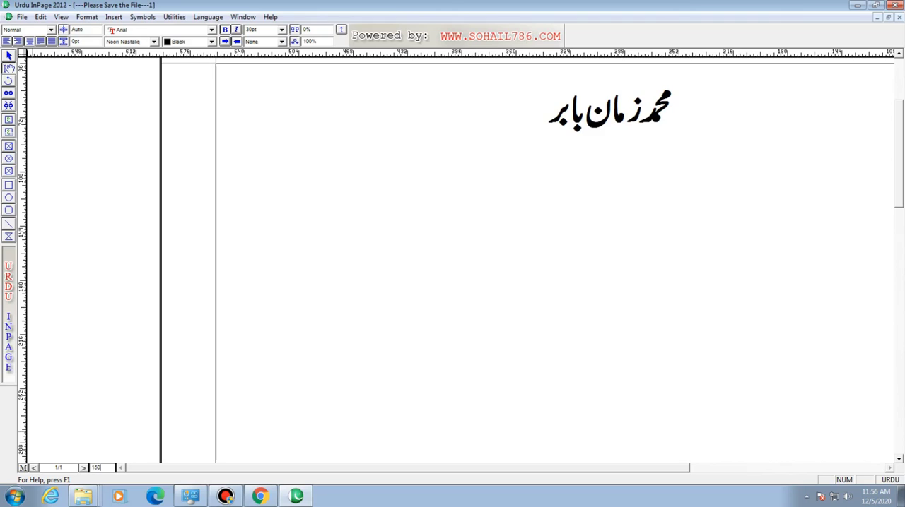
key(Return)
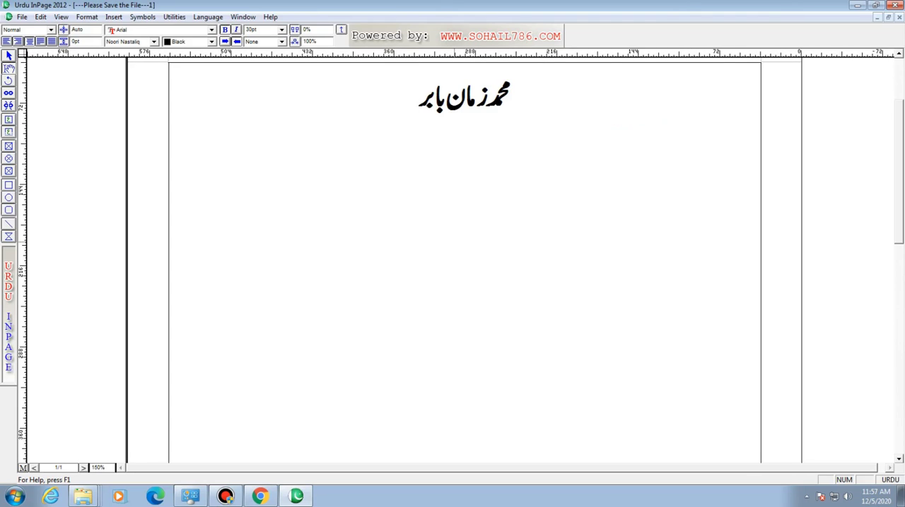
click(444, 101)
key(ctrl+a)
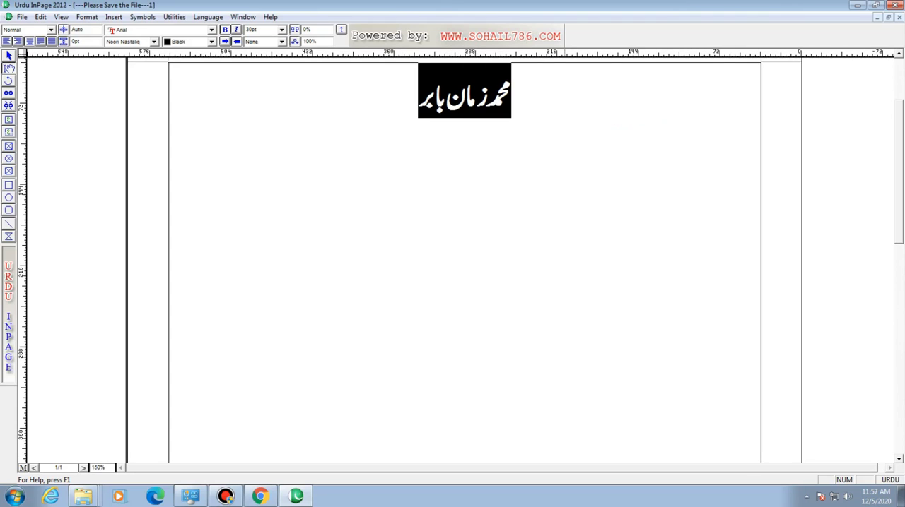
double_click(251, 29)
text(42)
key(Return)
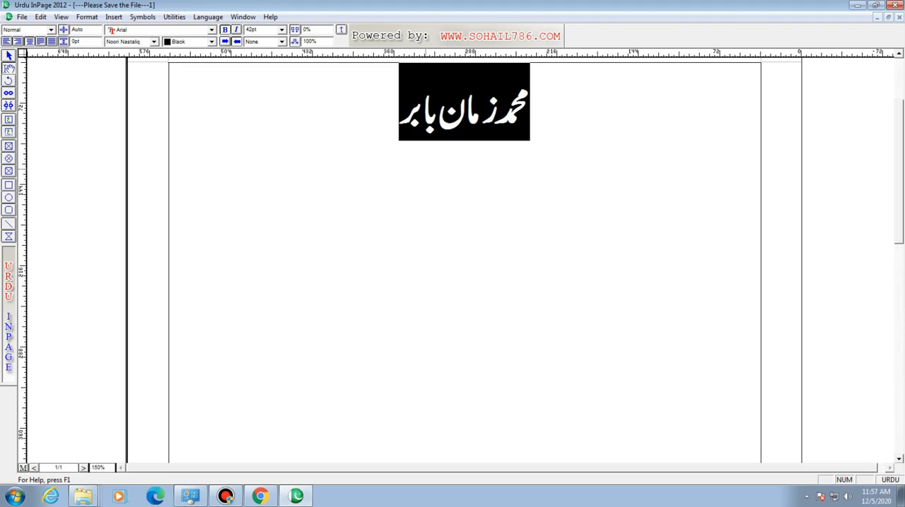
click(399, 116)
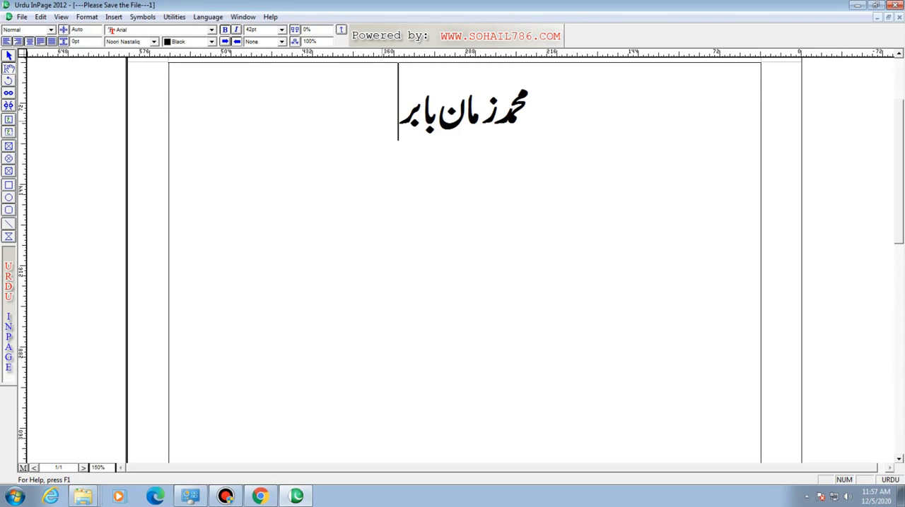
- Select the whole heading and enlarge its font size incrementally to 52 pt
key(ctrl+a)
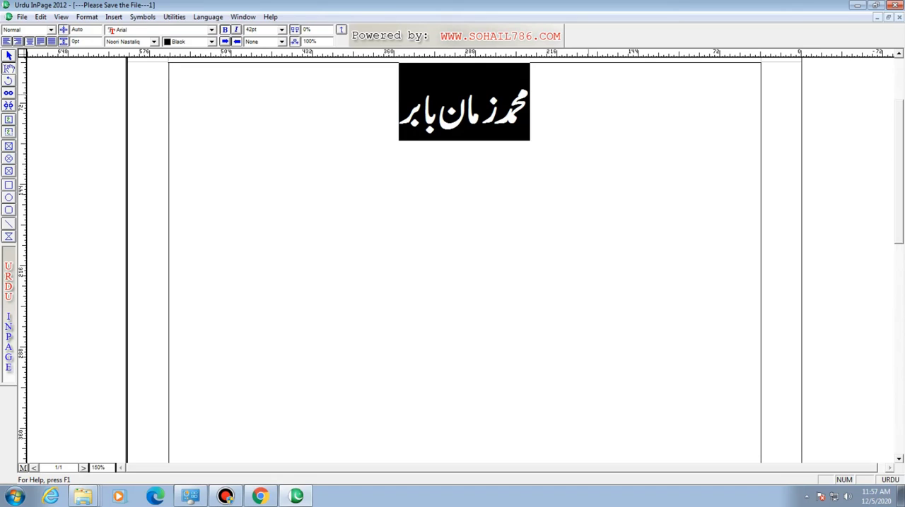
key(ctrl+F8)
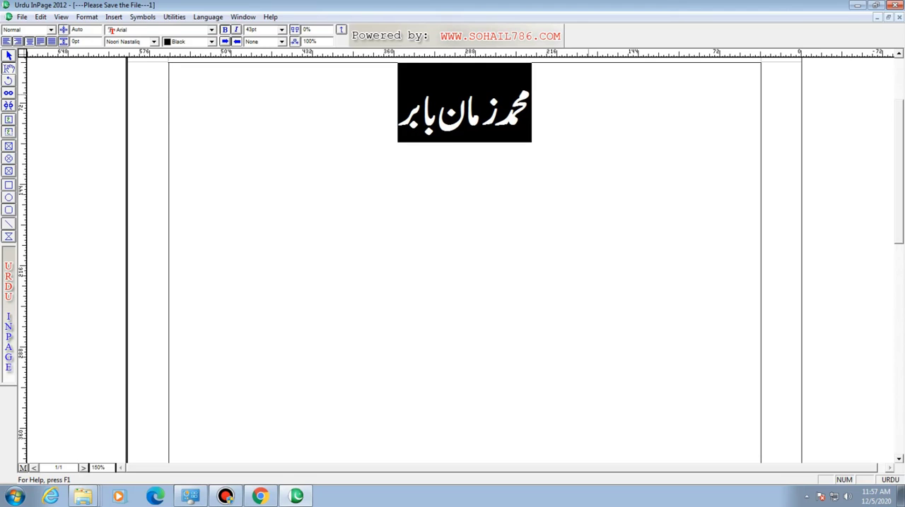
key(ctrl+F8)
key(ctrl+F8)
key(ctrl+F8)
key(ctrl+F8)
key(ctrl+F8)
key(ctrl+F8)
key(ctrl+F8)
key(ctrl+F8)
key(ctrl+F8)
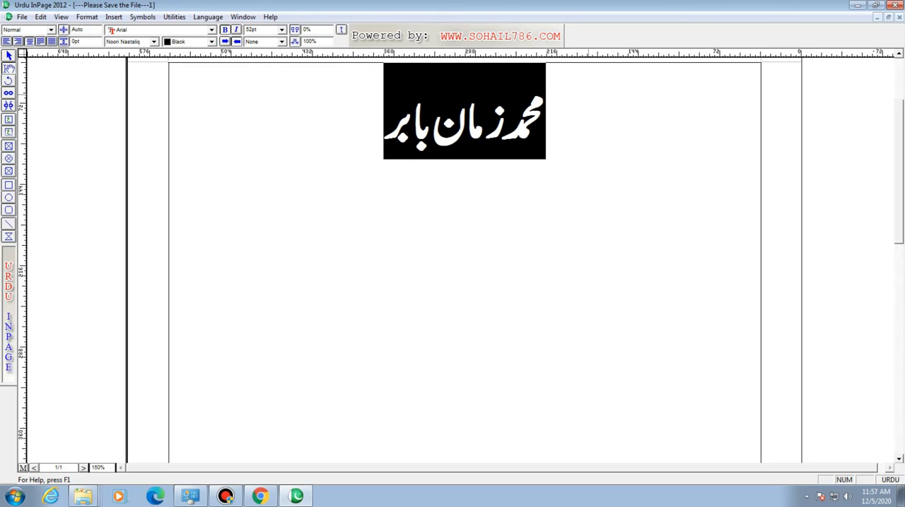
- Reduce the selected heading's font size incrementally to 44 pt and deselect the text
key(ctrl+F7)
key(ctrl+F7)
key(ctrl+F7)
key(ctrl+F7)
key(ctrl+F7)
key(ctrl+F7)
key(ctrl+F7)
key(ctrl+F7)
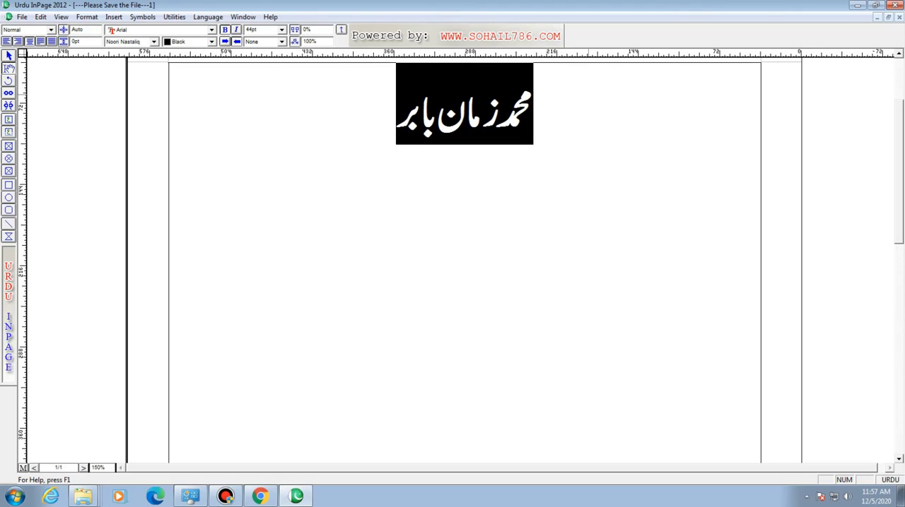
click(387, 91)
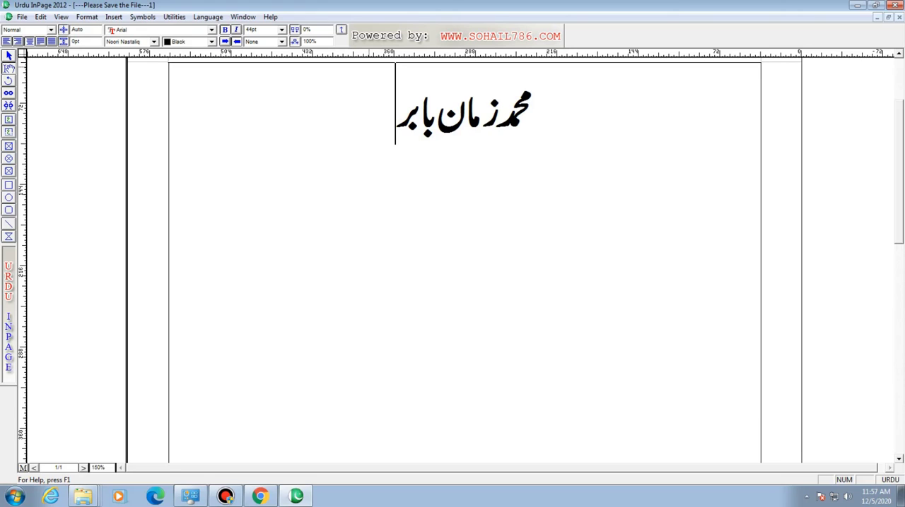
- Examine the guides' snap distance setting in the document preferences and close the dialog
click(40, 16)
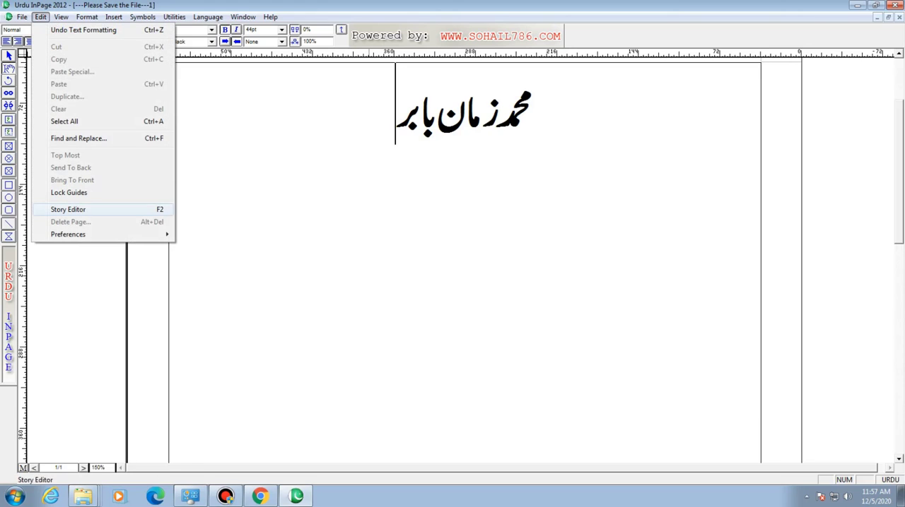
mouse_move(68, 234)
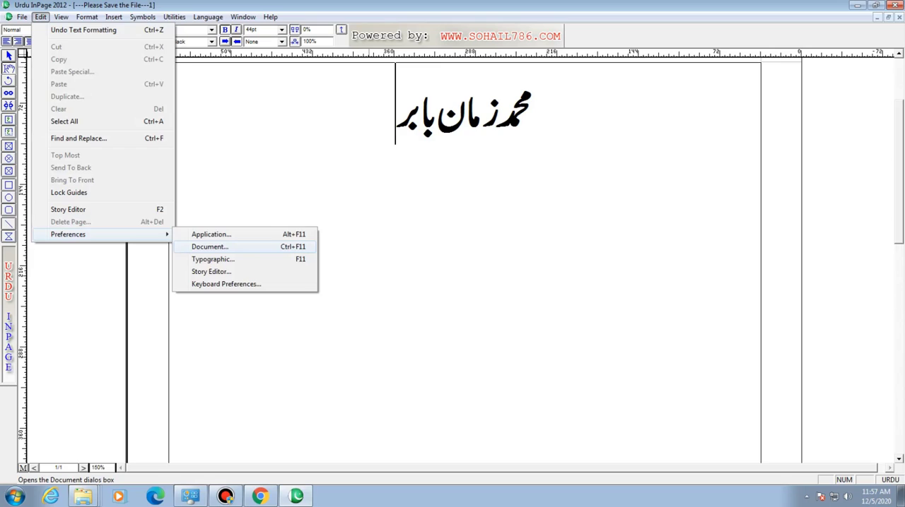
click(209, 246)
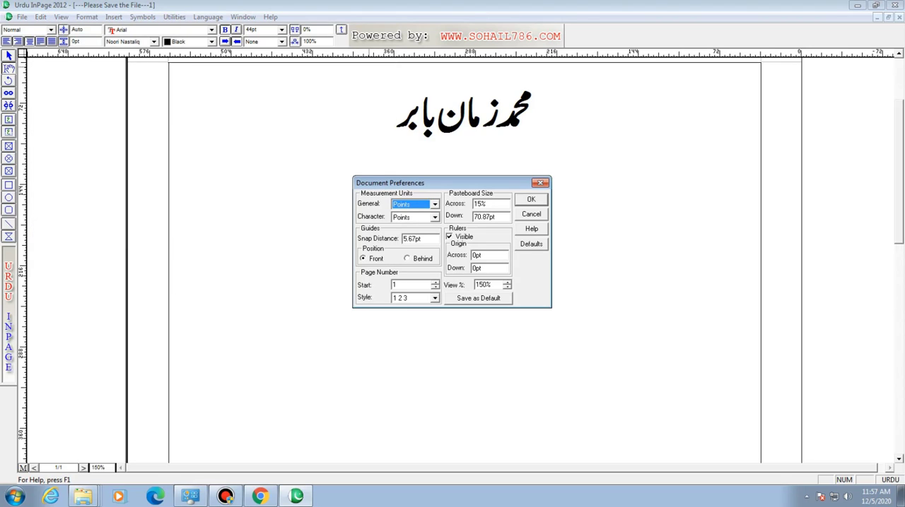
drag(452, 183, 458, 171)
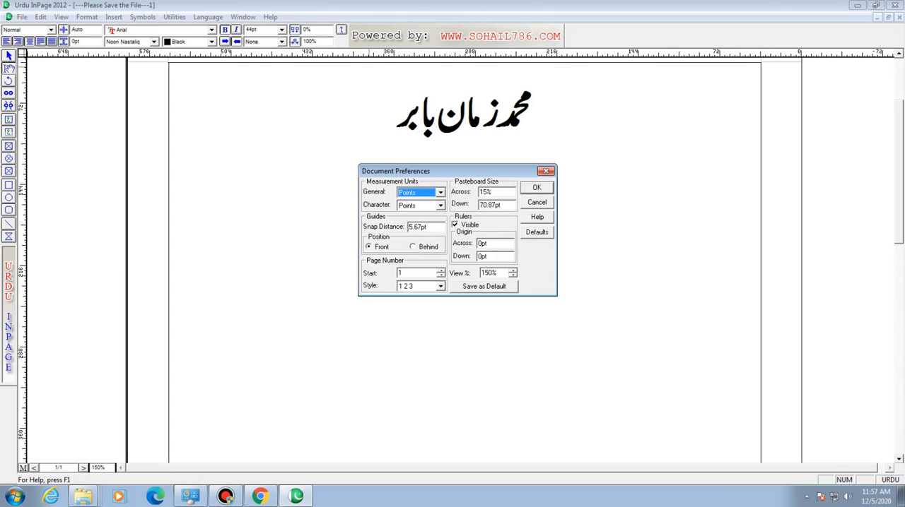
click(429, 227)
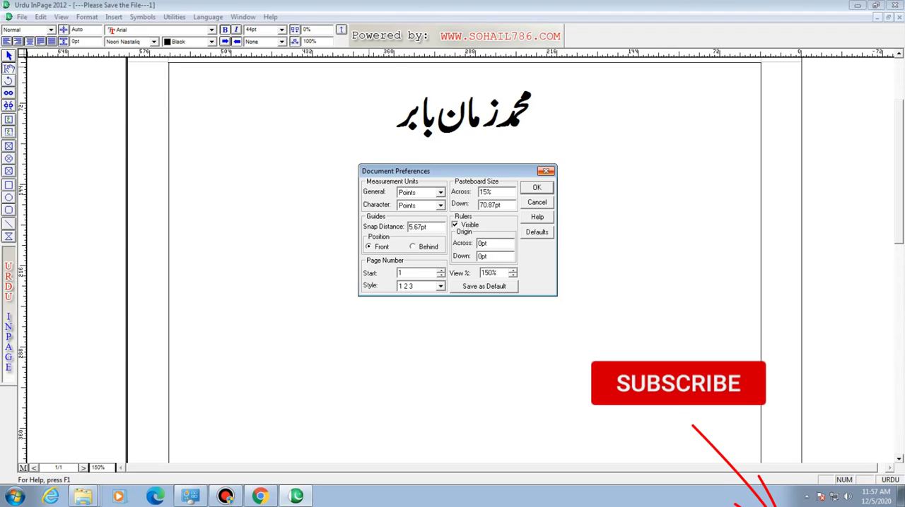
key(Return)
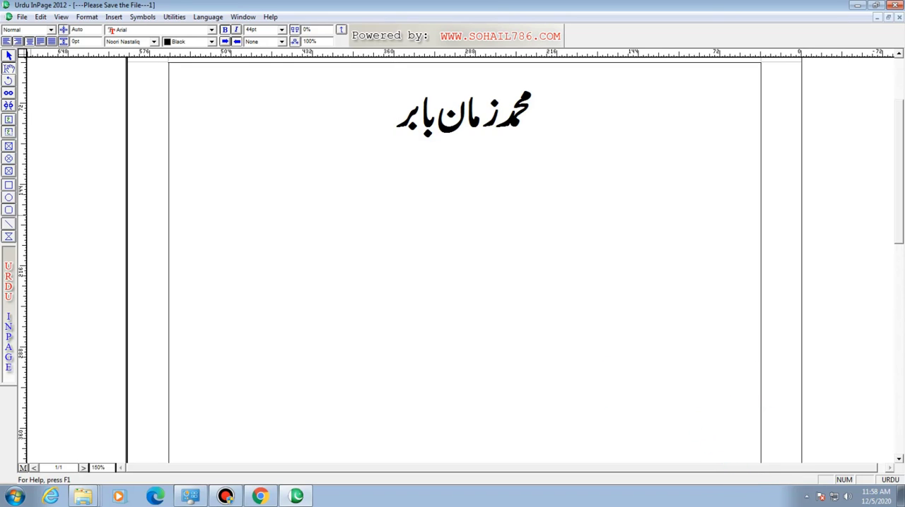
- Draw a horizontal line about 38 pt long across each of the page's two side margins
click(9, 224)
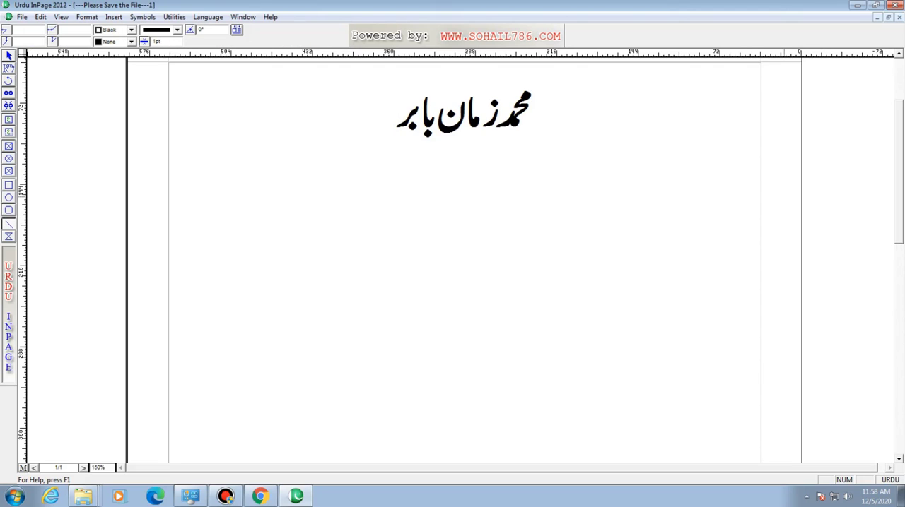
drag(761, 201, 803, 202)
drag(127, 192, 169, 192)
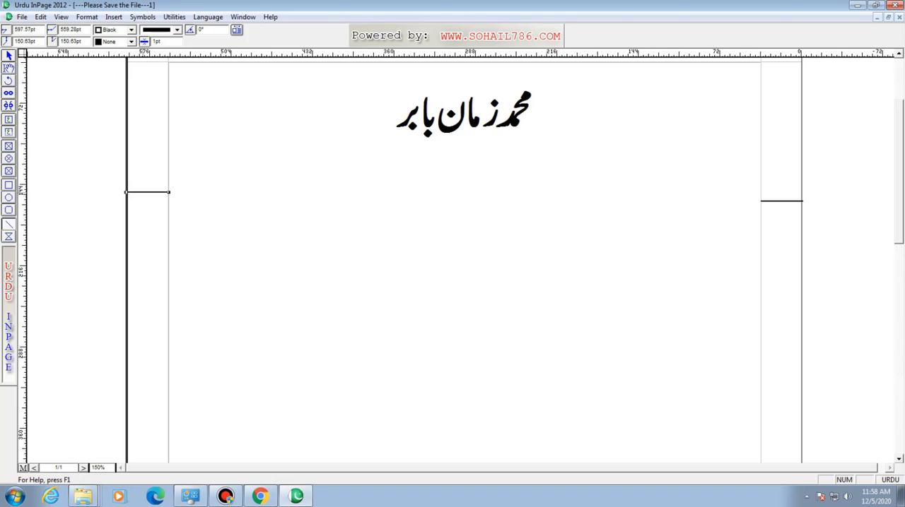
- Delete both margin lines and return the text cursor to the heading
key(Delete)
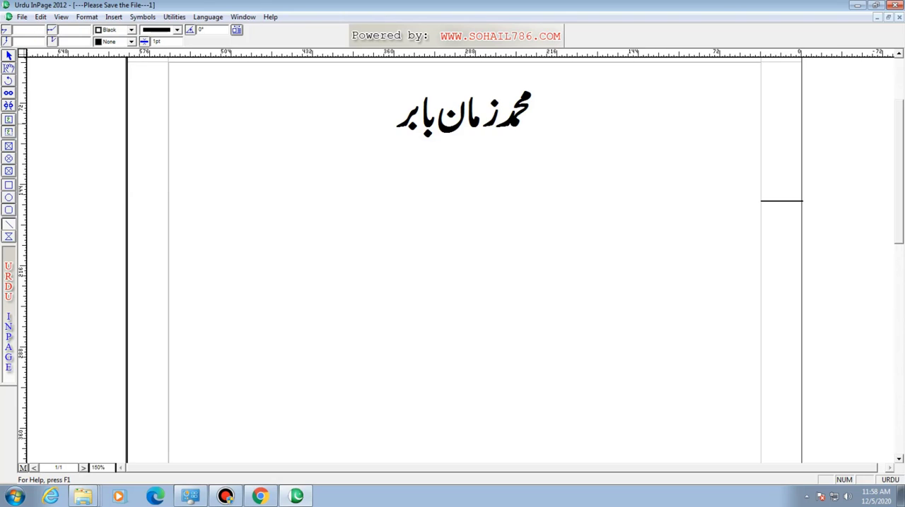
click(9, 55)
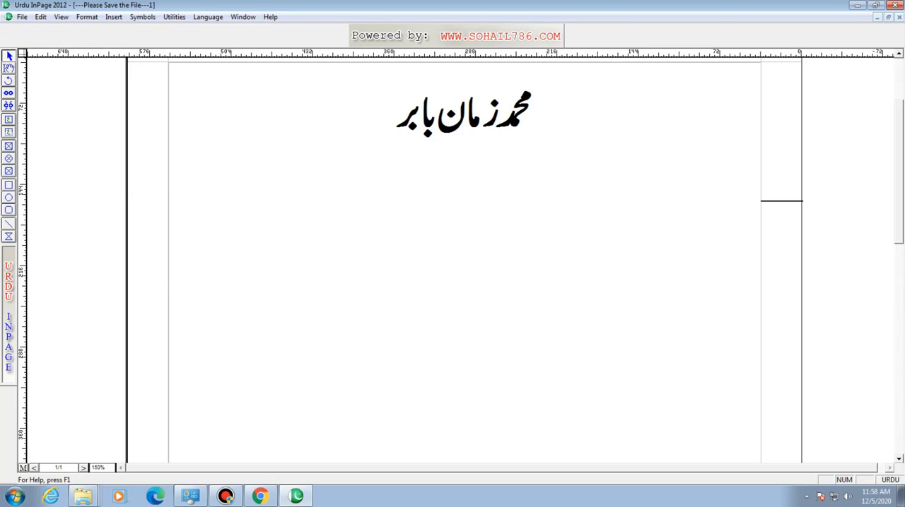
click(780, 202)
key(Delete)
click(8, 69)
click(395, 113)
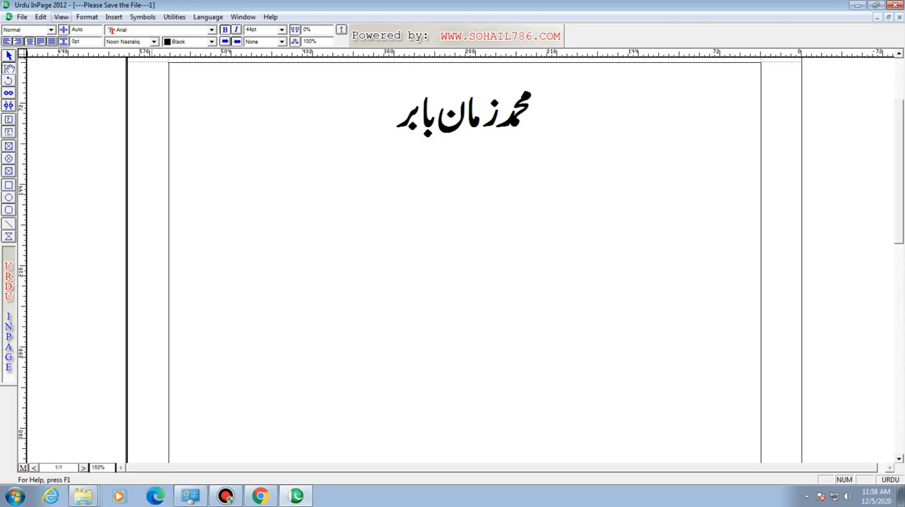
- Set the guides' snap distance to 7 pt in the document preferences and apply it
click(40, 16)
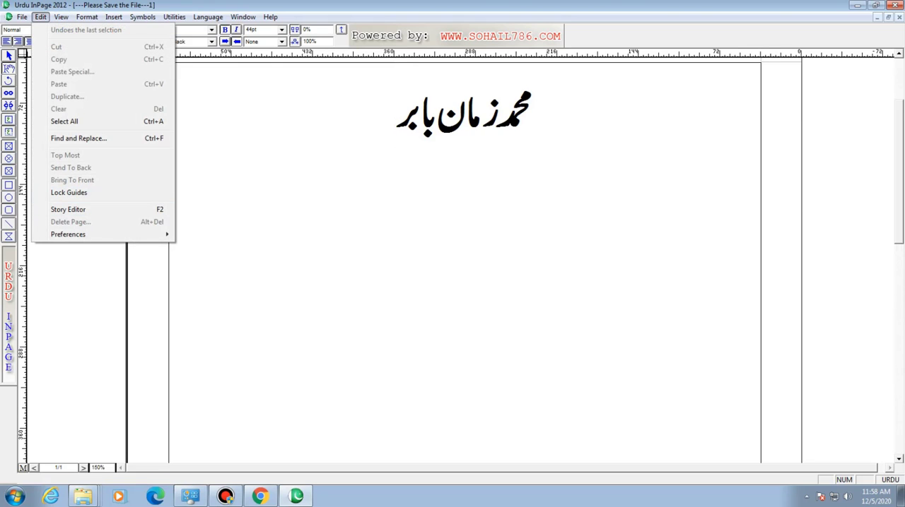
mouse_move(106, 234)
click(205, 246)
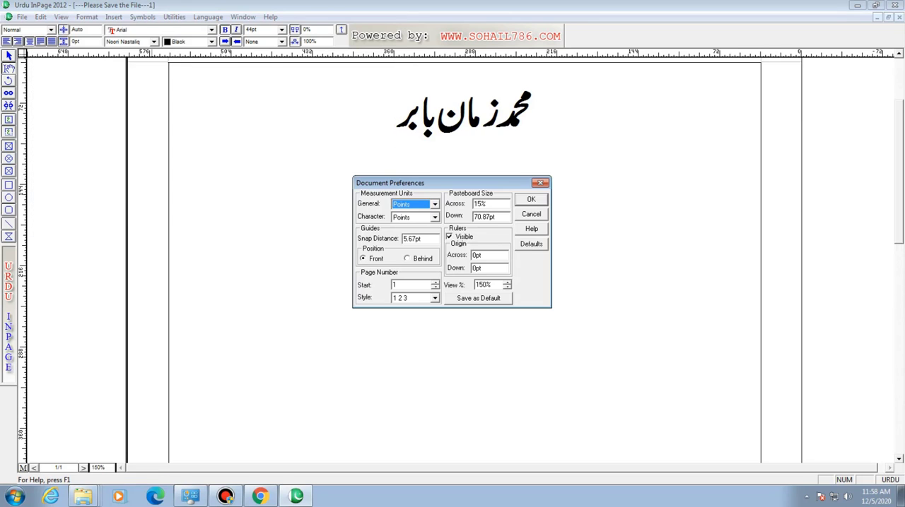
click(422, 239)
key(shift+Left)
key(shift+Left)
key(shift+Left)
key(shift+Left)
key(shift+Left)
key(shift+Left)
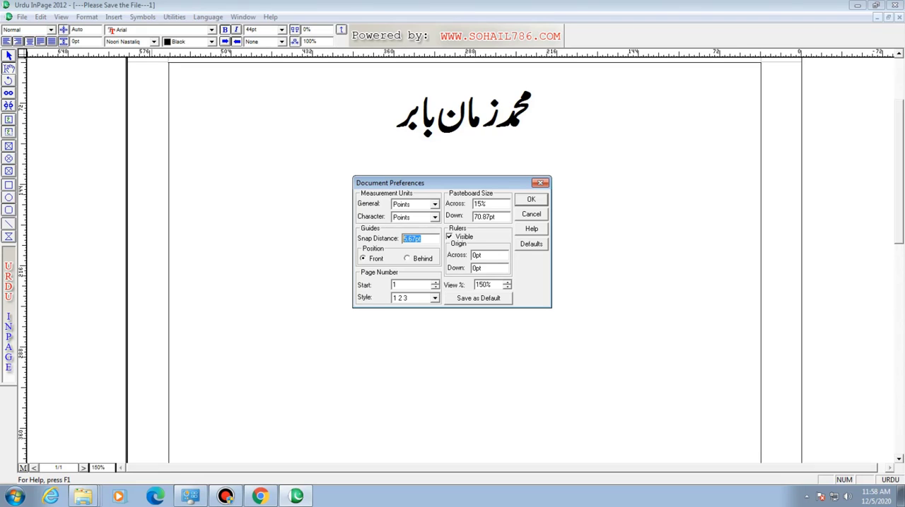
text(7)
key(Return)
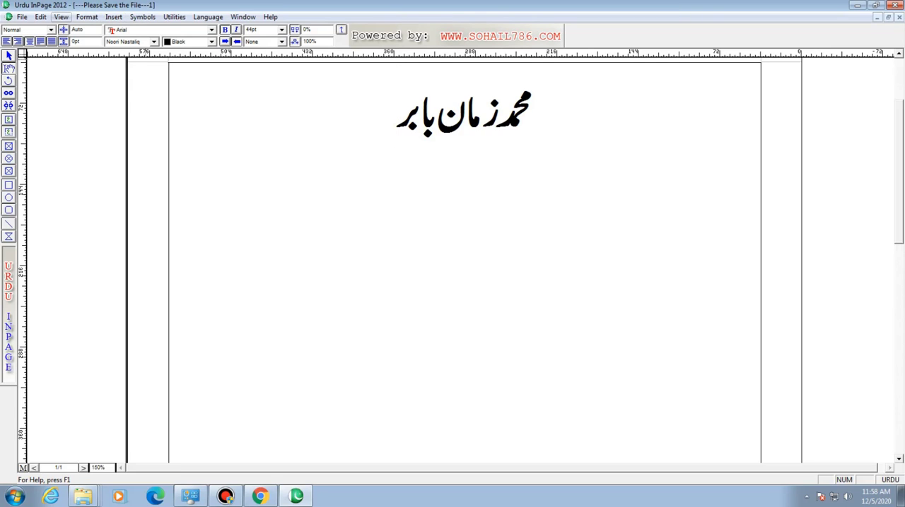
- Set the guides' snap distance to 5.67 pt in the document preferences and apply it
click(40, 16)
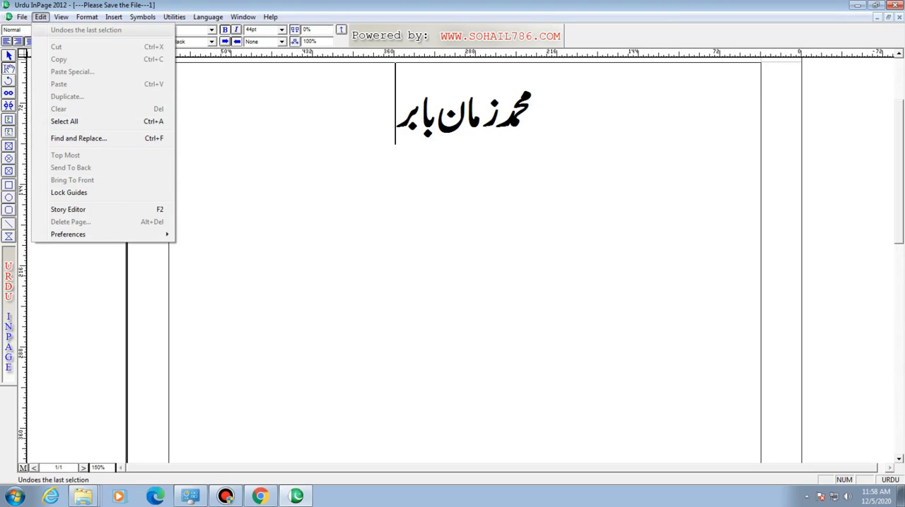
mouse_move(92, 234)
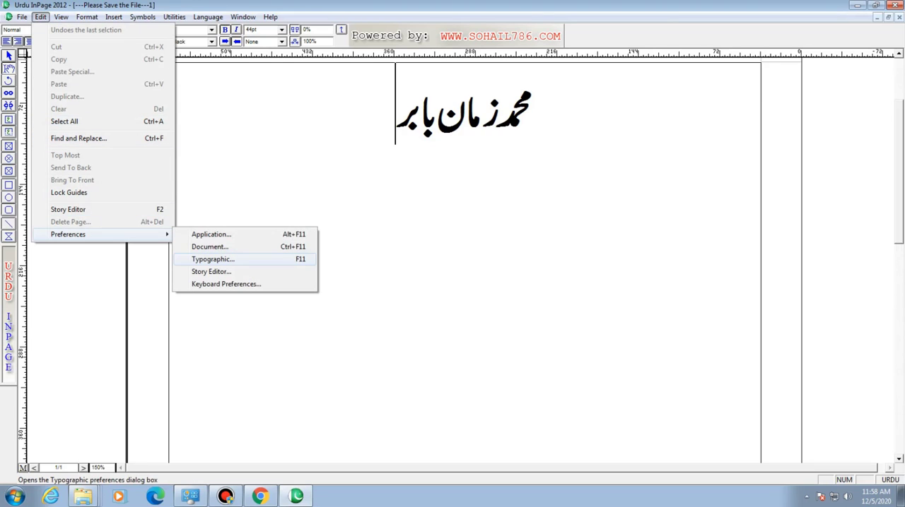
click(209, 247)
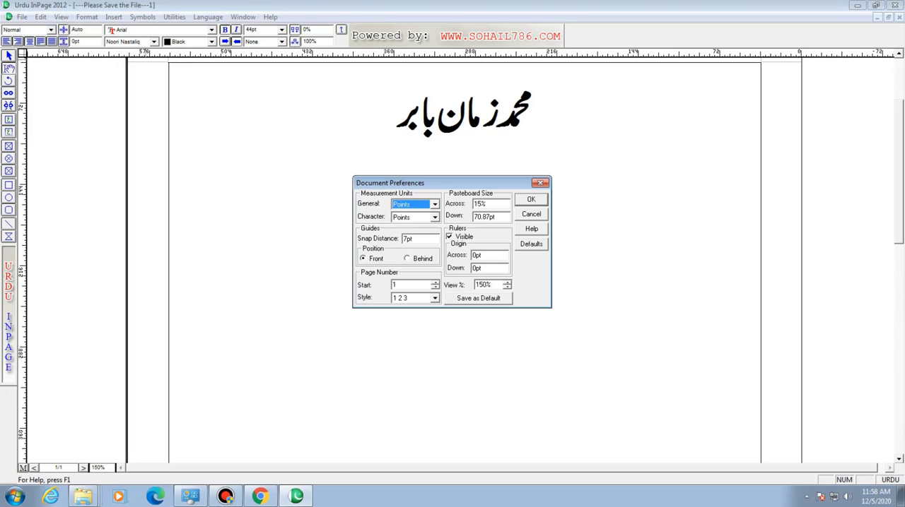
click(416, 239)
key(BackSpace)
key(BackSpace)
key(BackSpace)
text(5.69)
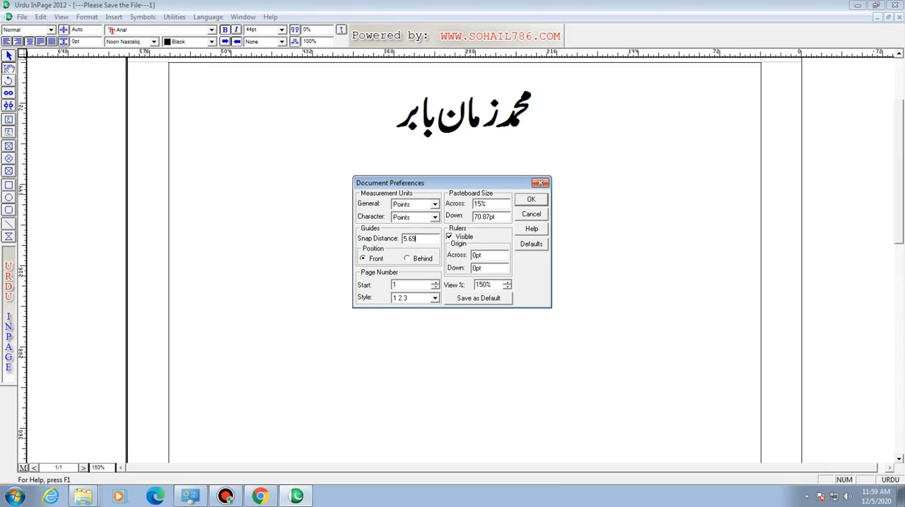
key(BackSpace)
text(7)
key(Return)
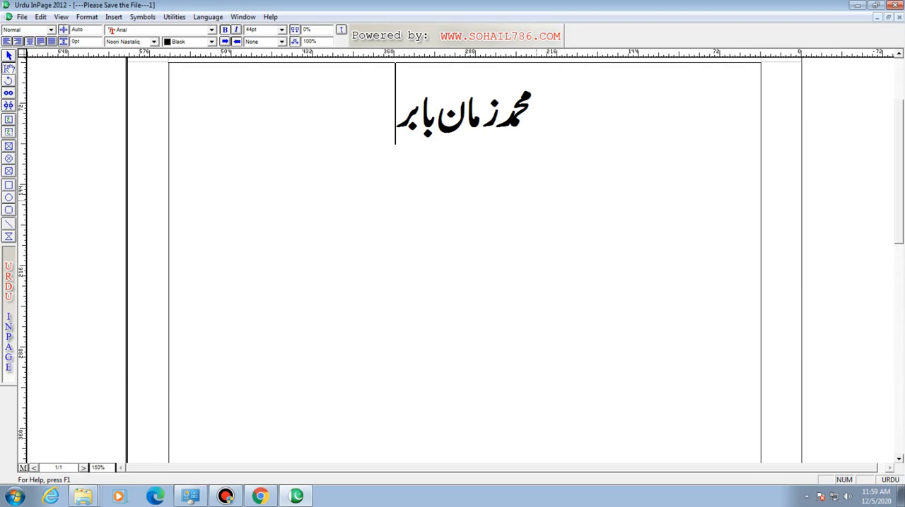
- Set the guides' position to Behind in the document preferences
click(40, 17)
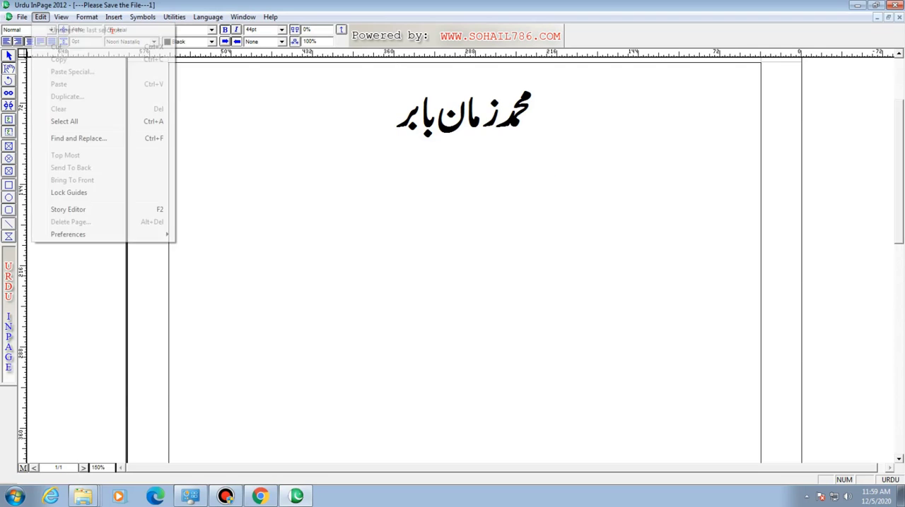
mouse_move(106, 234)
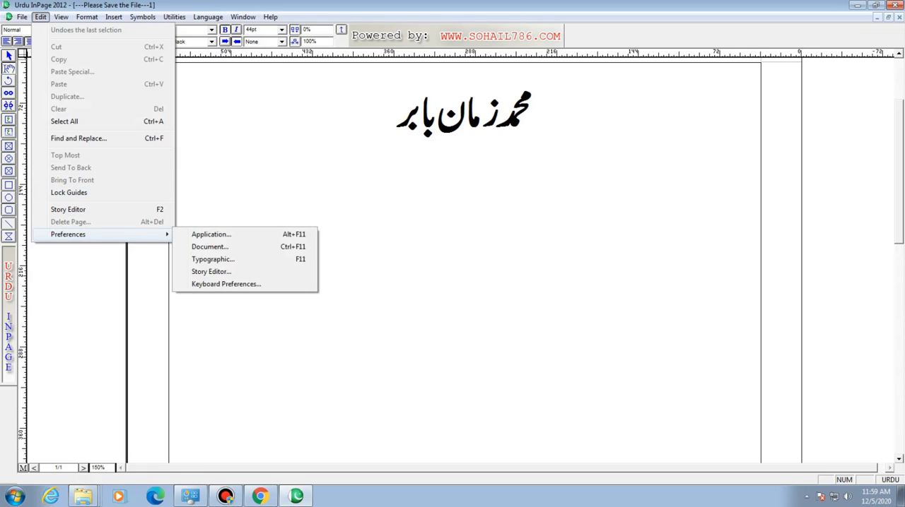
key(Return)
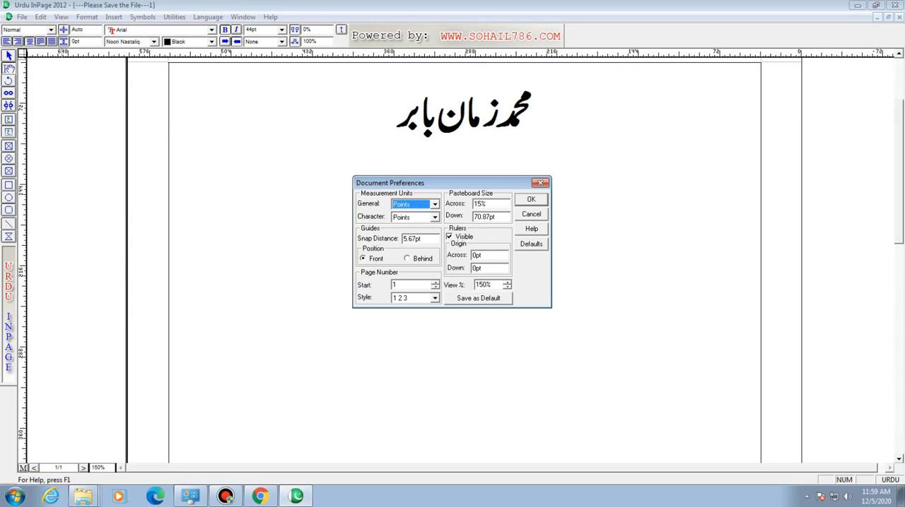
click(407, 258)
key(Return)
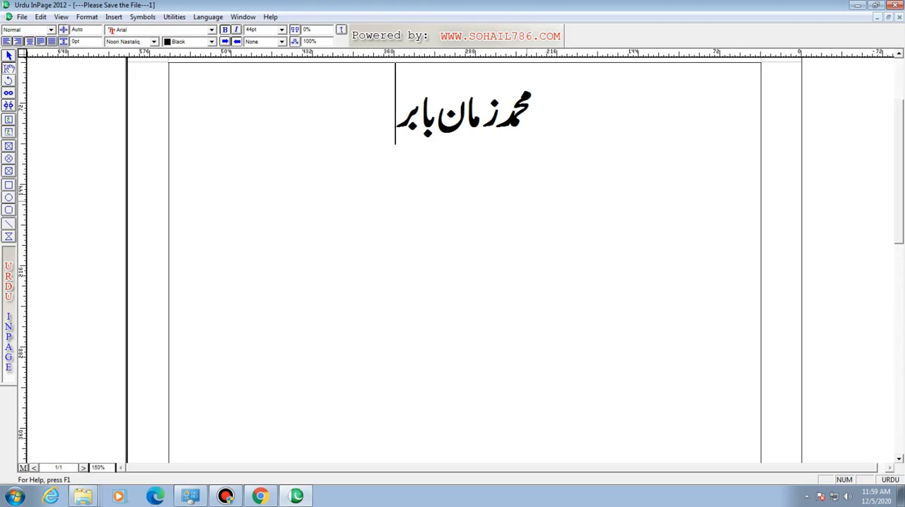
- Select the heading text and set the guides' position to Front in the document preferences
key(ctrl+a)
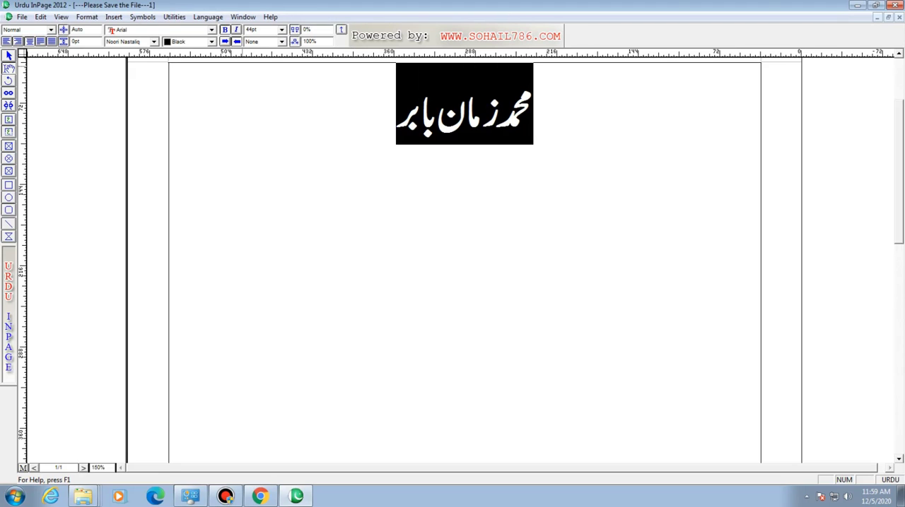
click(41, 16)
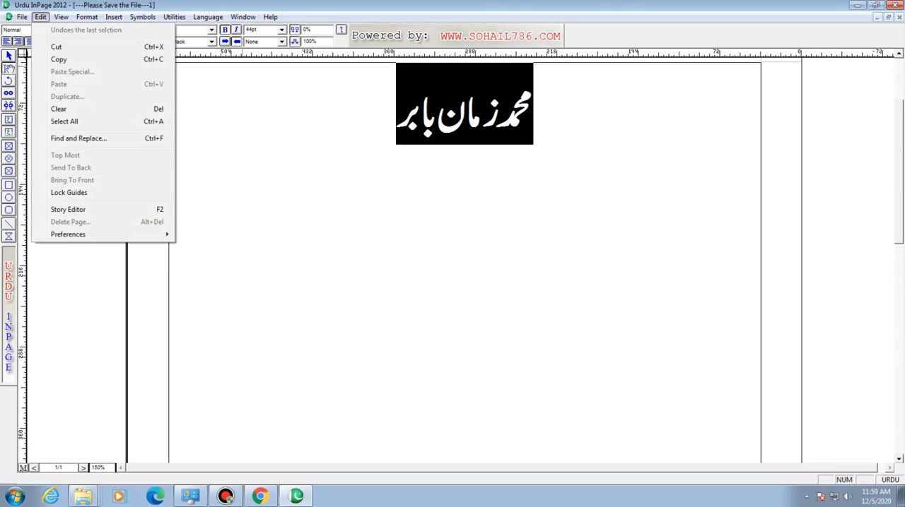
key(Right)
key(Down)
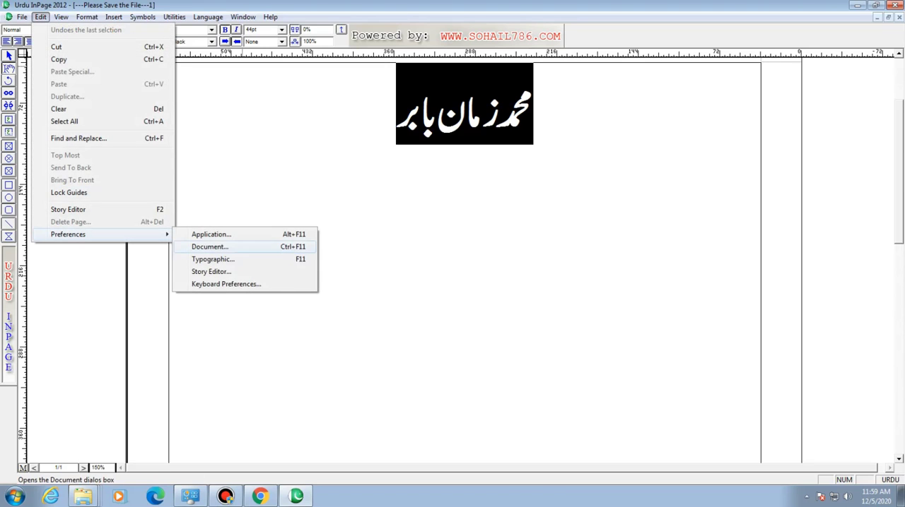
key(Return)
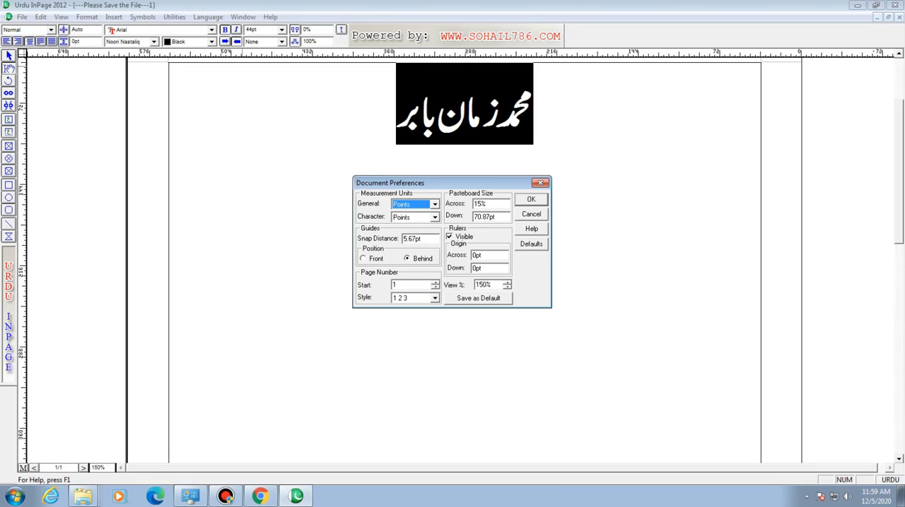
click(364, 259)
key(Return)
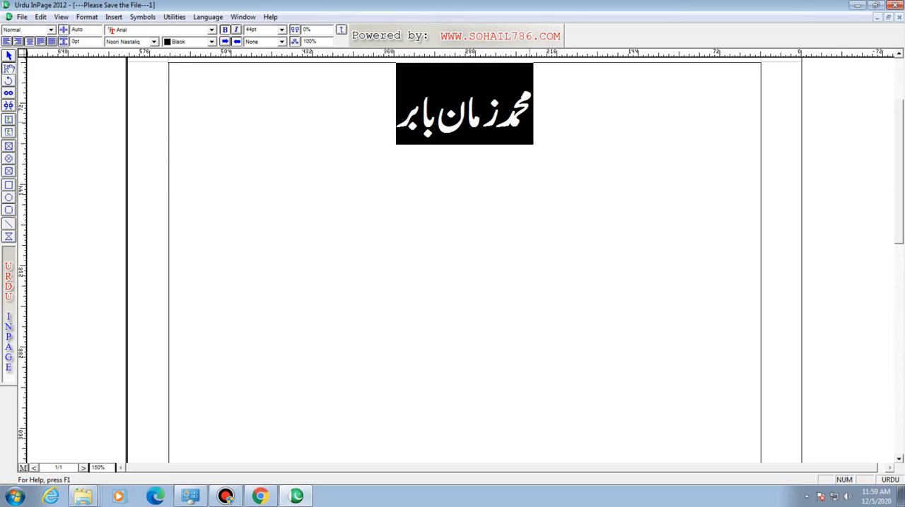
- Remove bold from the heading text, deselect it and set the page zoom to 100%
key(ctrl+b)
click(427, 172)
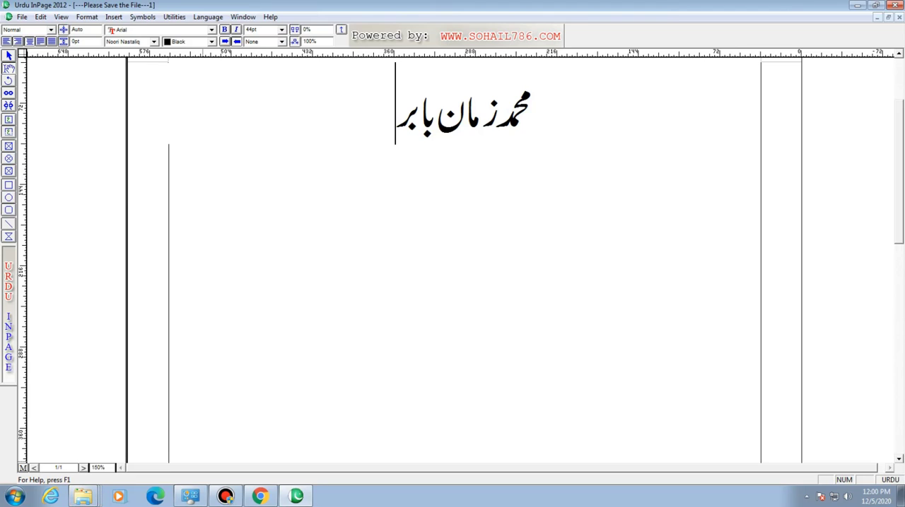
double_click(103, 468)
text(100)
key(Return)
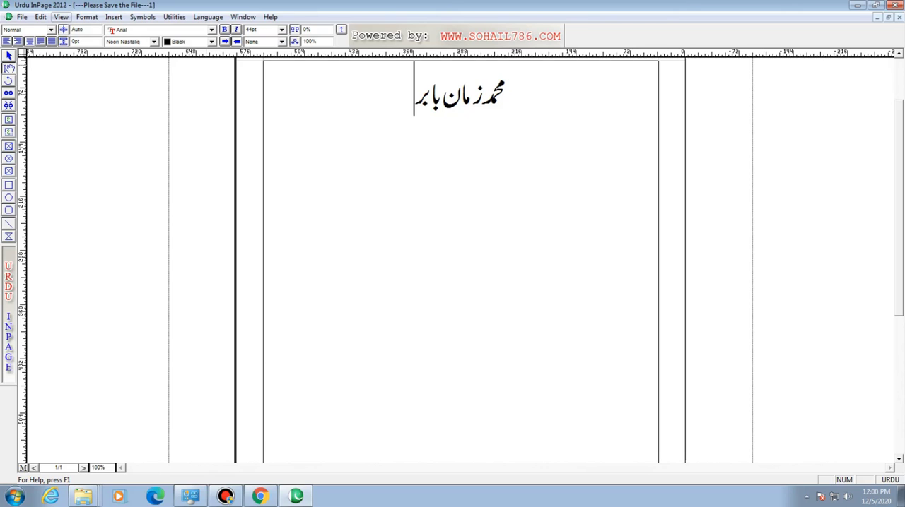
- Examine the document preferences, including the guides' snap distance, and close the dialog
click(40, 17)
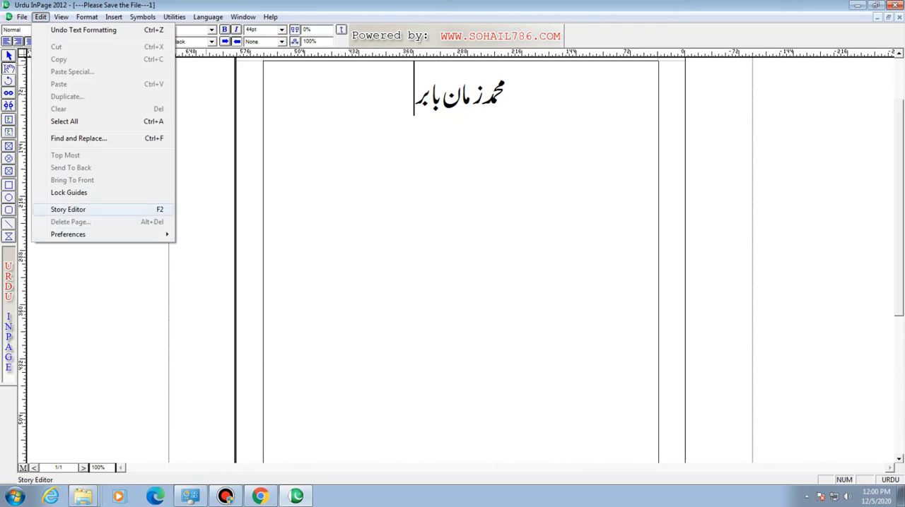
mouse_move(106, 234)
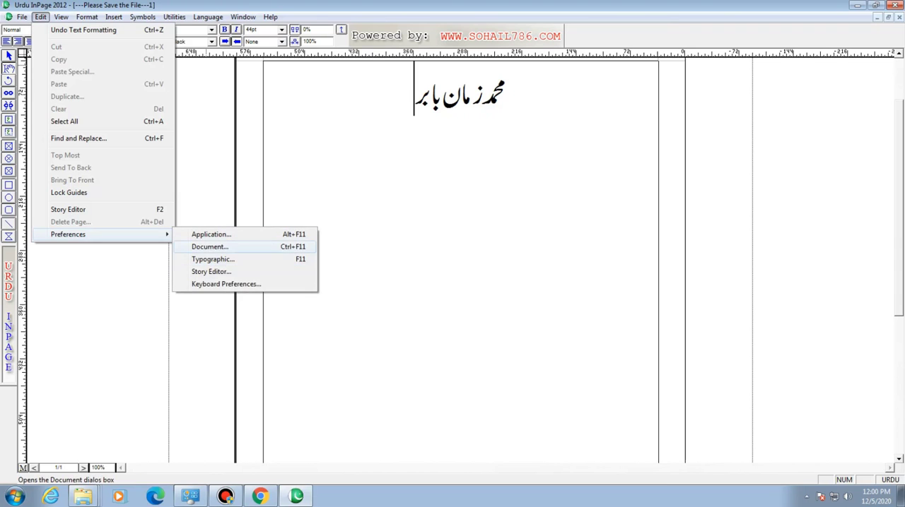
click(210, 246)
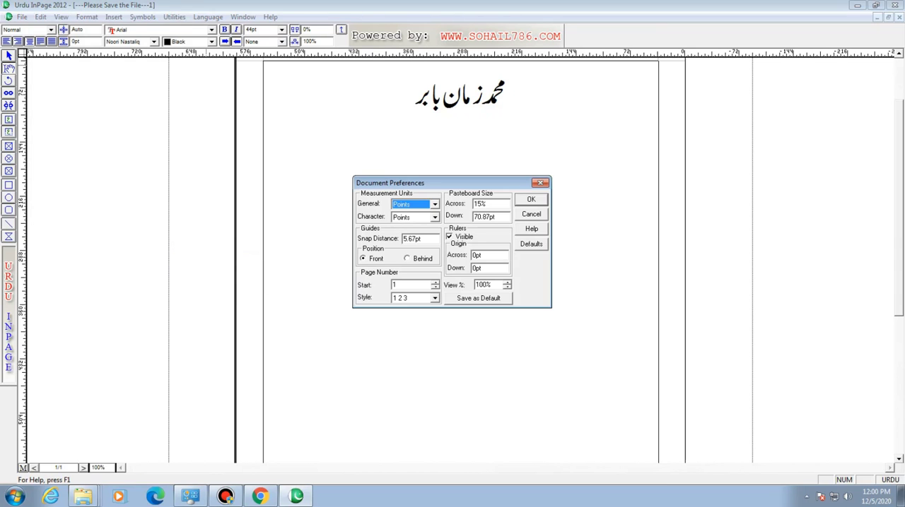
click(422, 239)
key(Return)
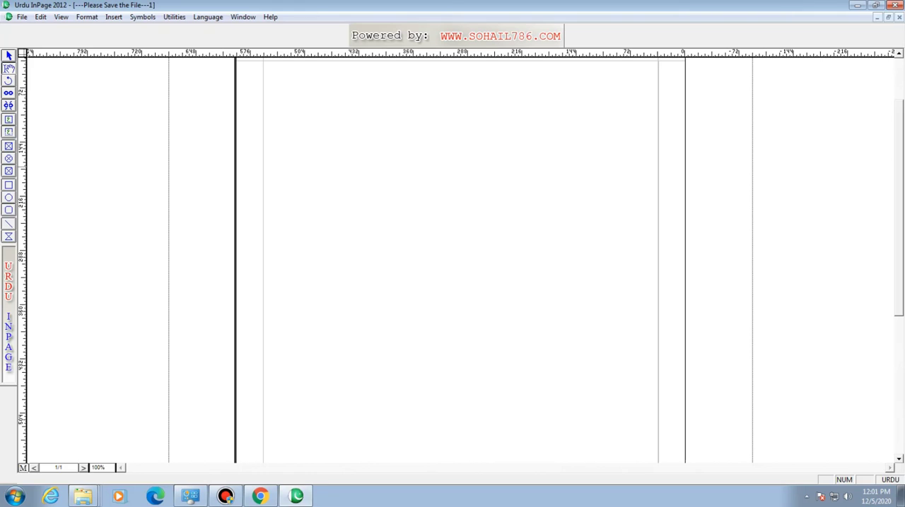
- Draw a title text box about 26 pt wide at the page's upper-left margin and enter 1 in English
click(9, 132)
click(8, 119)
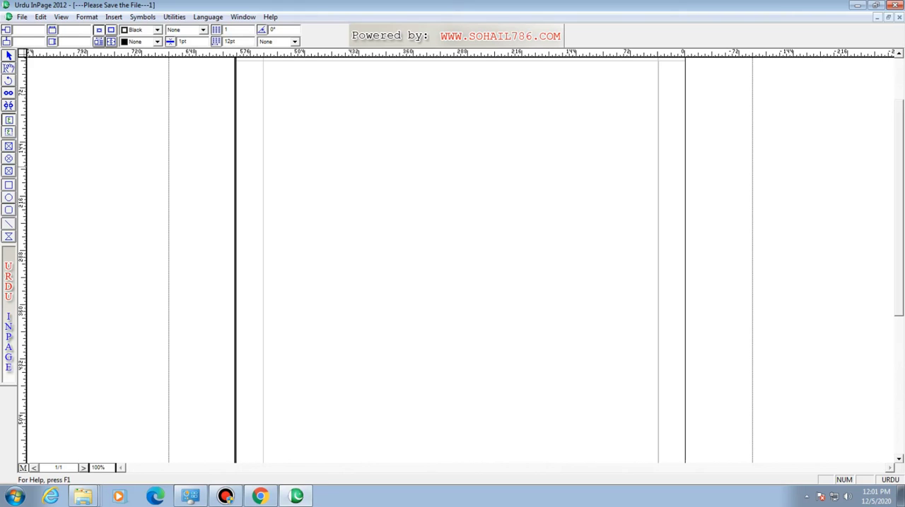
click(8, 132)
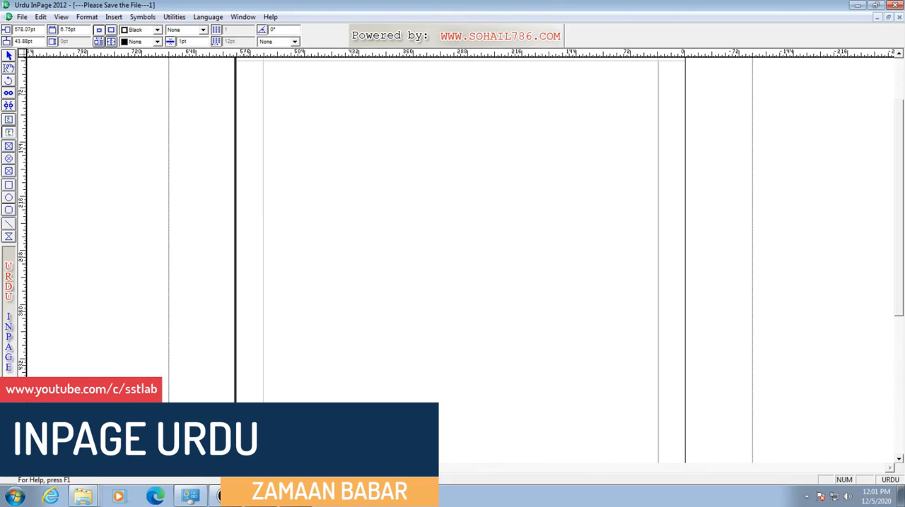
click(258, 74)
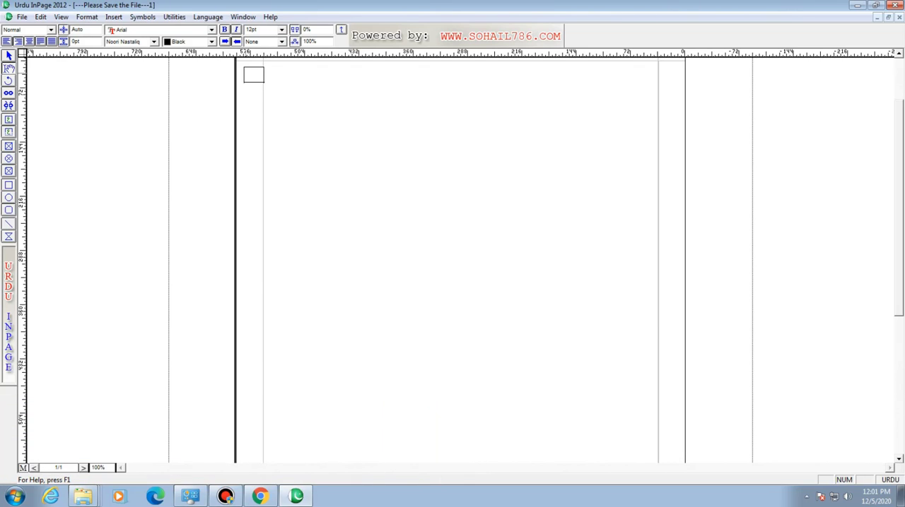
key(ctrl+space)
text(1)
- Move the number's text box to about 566 pt across and 36 pt down, inside the page's upper-left margin
click(8, 55)
click(254, 76)
drag(254, 75, 257, 68)
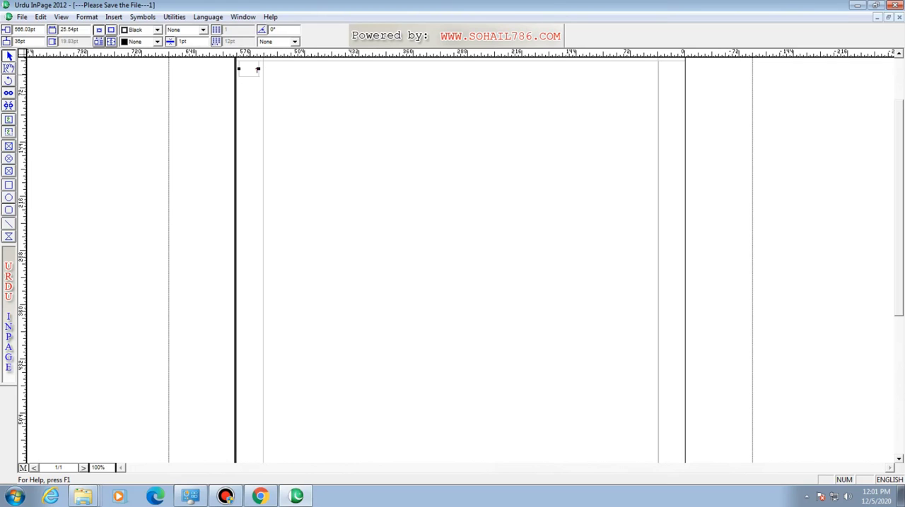
- Format the number 1 in the margin text box as bold with a font size of 20 pt
double_click(258, 69)
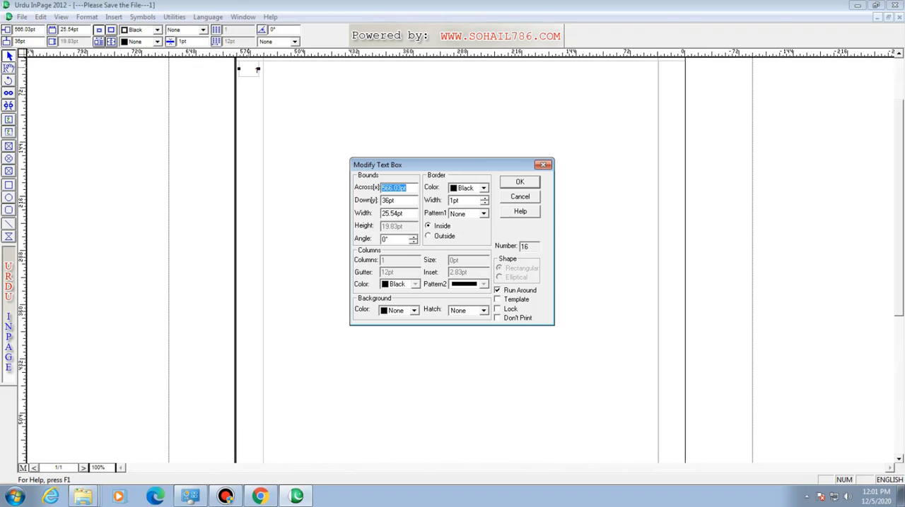
click(543, 164)
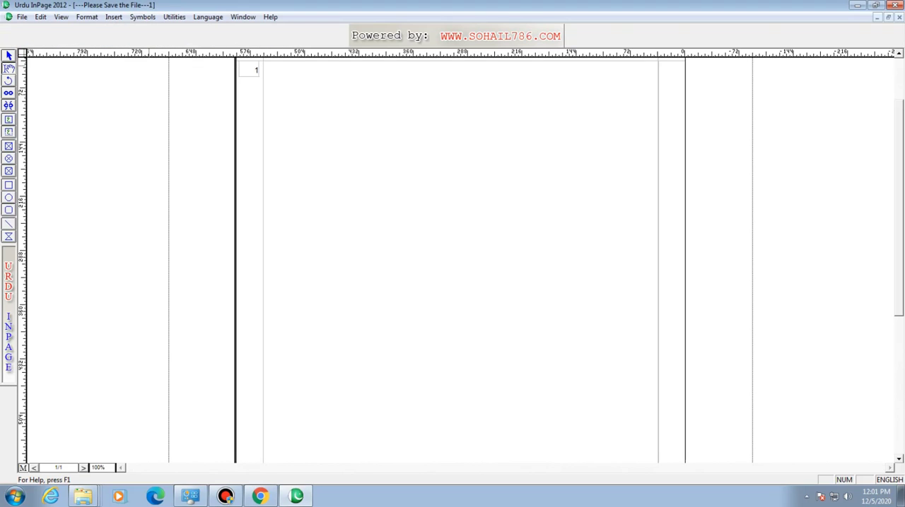
double_click(258, 69)
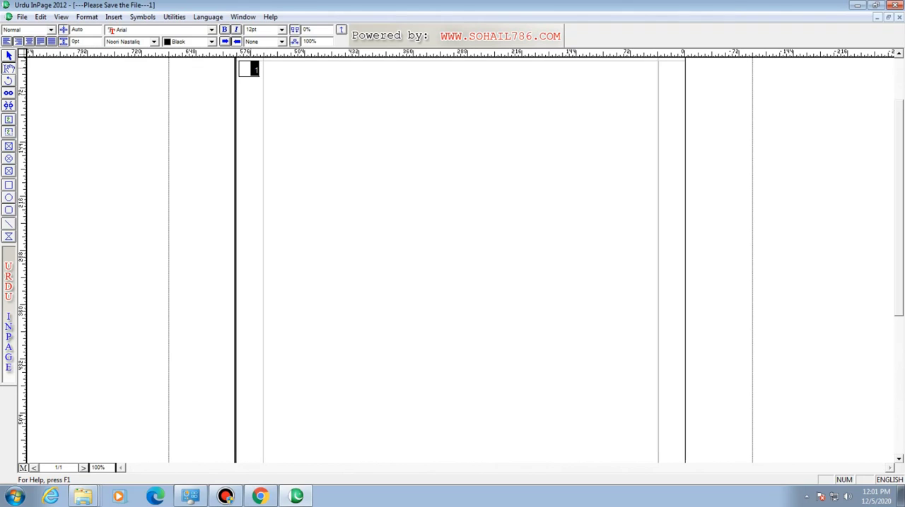
key(ctrl+b)
click(253, 30)
text(20)
key(Return)
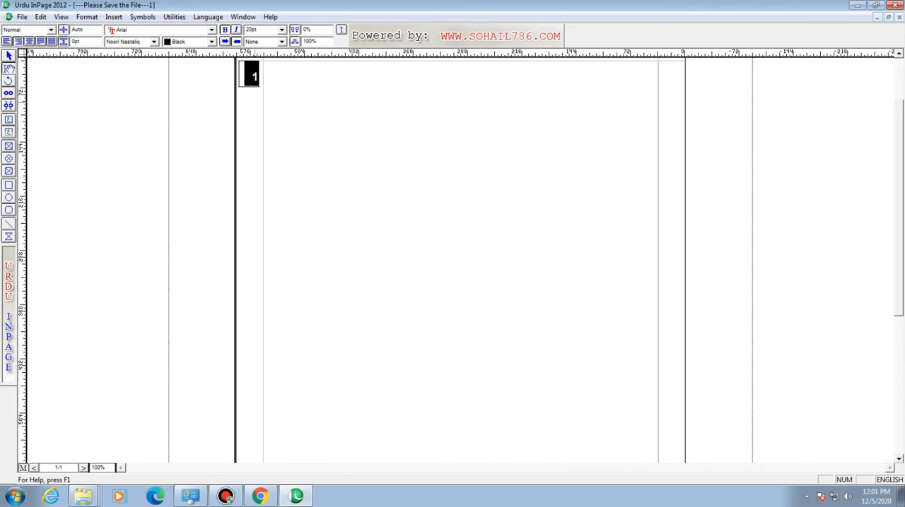
- Nudge the number's text box slightly closer to the page's left edge and deselect it
click(10, 56)
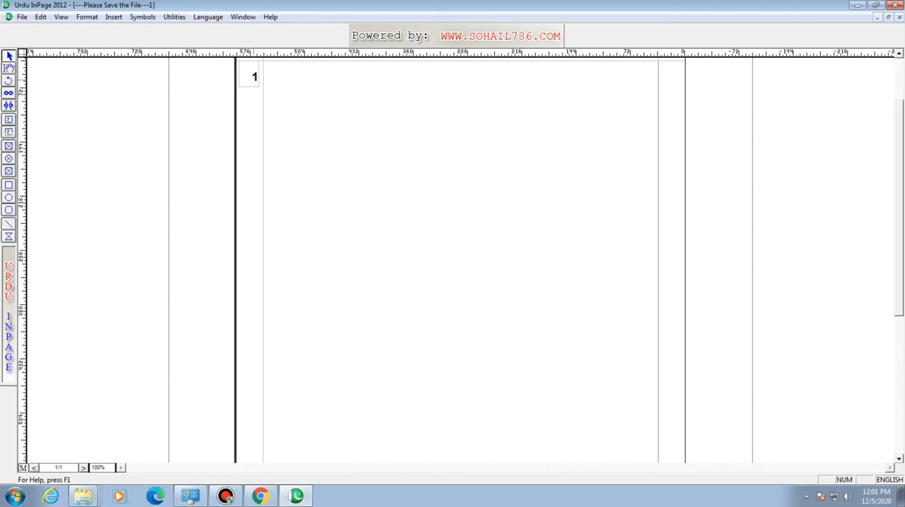
click(256, 75)
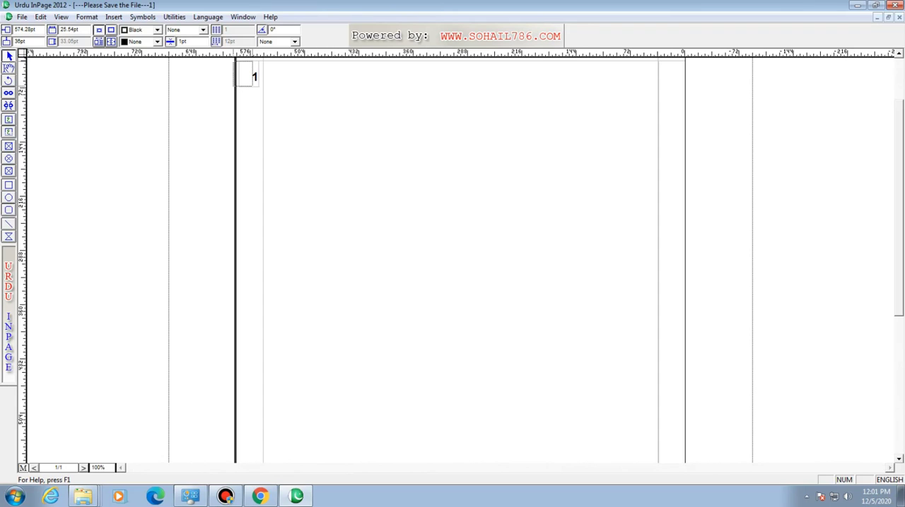
drag(254, 76, 258, 75)
click(8, 68)
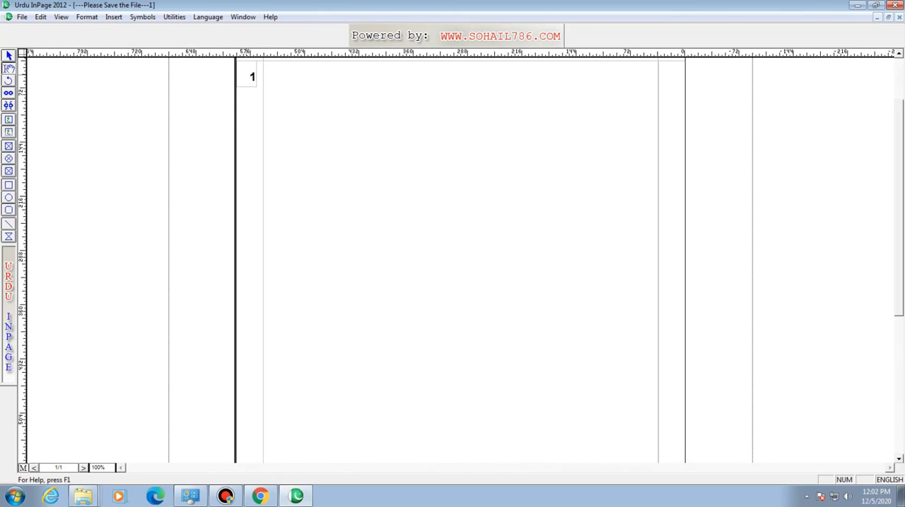
- Center the number 1 within its text box in the page's upper-left margin and deselect it
click(249, 75)
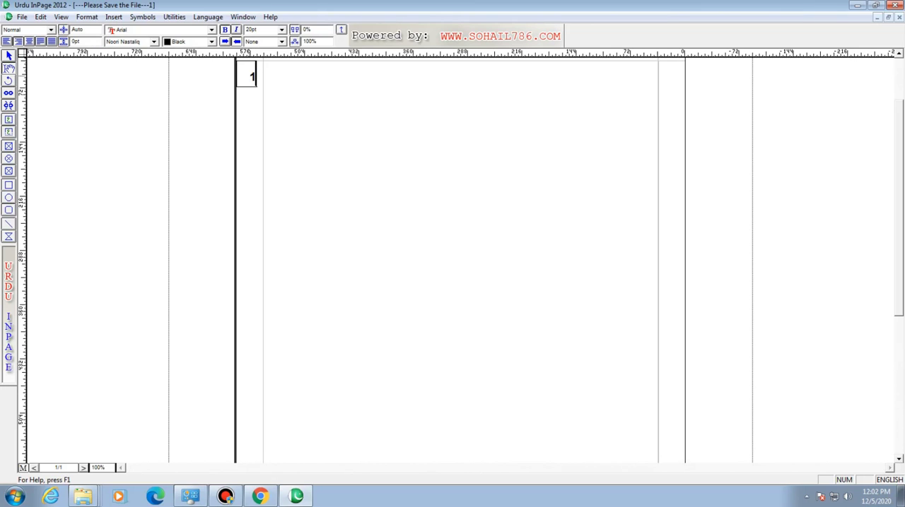
click(29, 42)
click(8, 56)
click(8, 69)
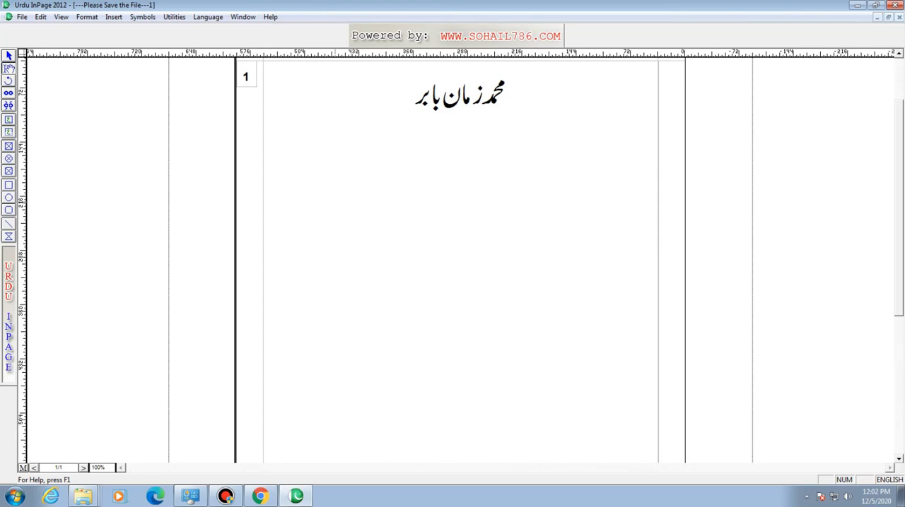
- Insert blank lines after the heading in the main text box until the text runs onto a second page
click(354, 170)
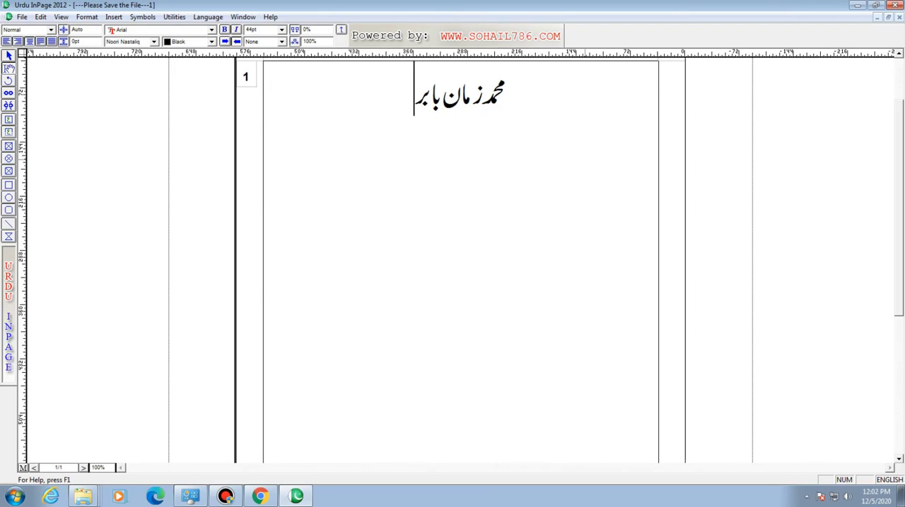
key(Return)
key(Return)
key(Return)
key(Return)
key(Return)
key(Return)
key(Return)
key(Return)
key(Return)
key(Return)
key(Return)
key(Return)
key(Return)
key(Return)
key(Return)
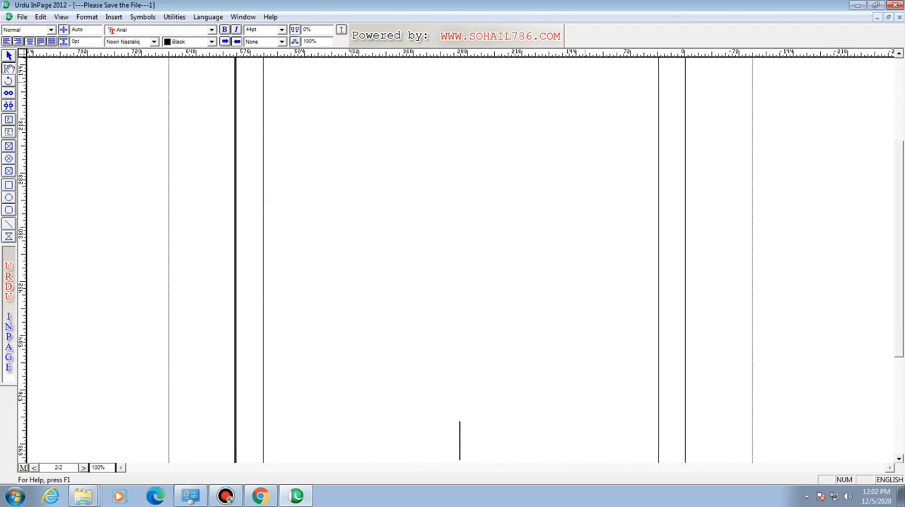
- Delete the surplus blank lines back to page 1, leaving the cursor one line below the heading
key(BackSpace)
key(BackSpace)
key(BackSpace)
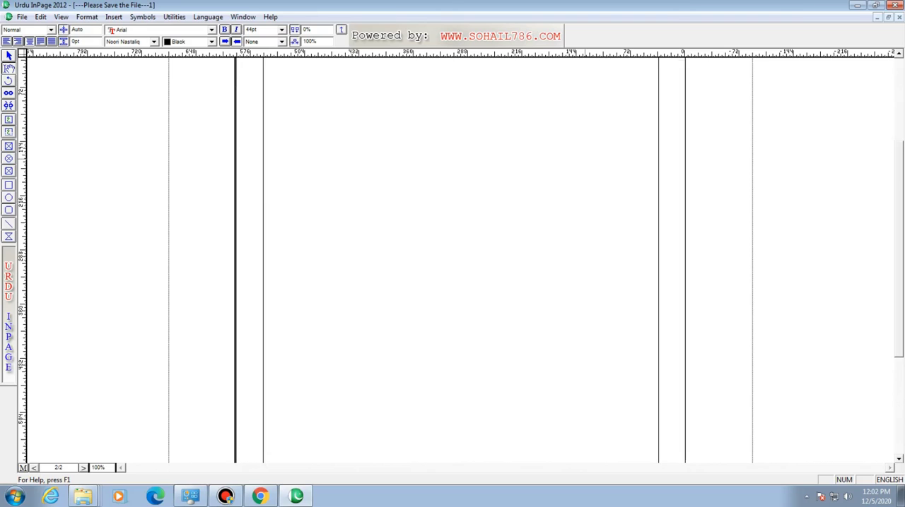
key(BackSpace)
key(BackSpace)
key(BackSpace)
key(BackSpace)
key(BackSpace)
key(BackSpace)
key(BackSpace)
key(BackSpace)
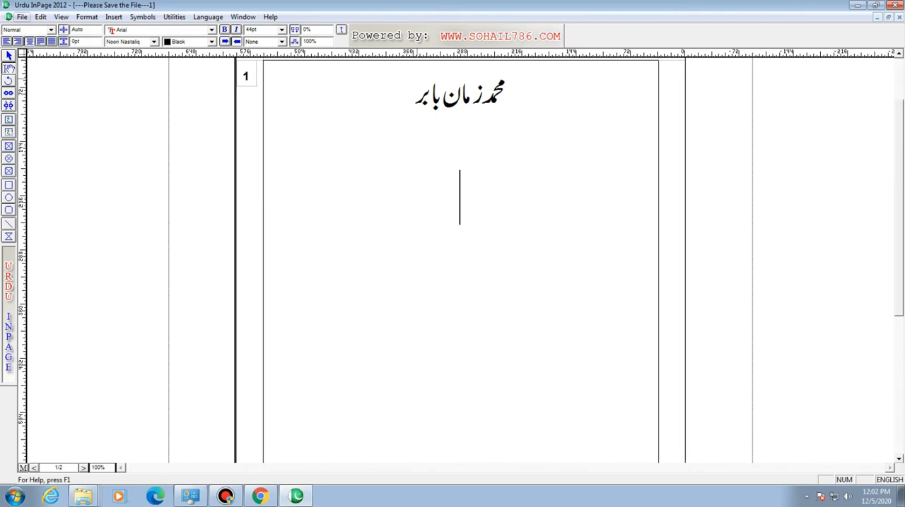
- In the document preferences, try a page number start of 2, return it to 1 and set the numbering style to i ii iii
key(alt+f)
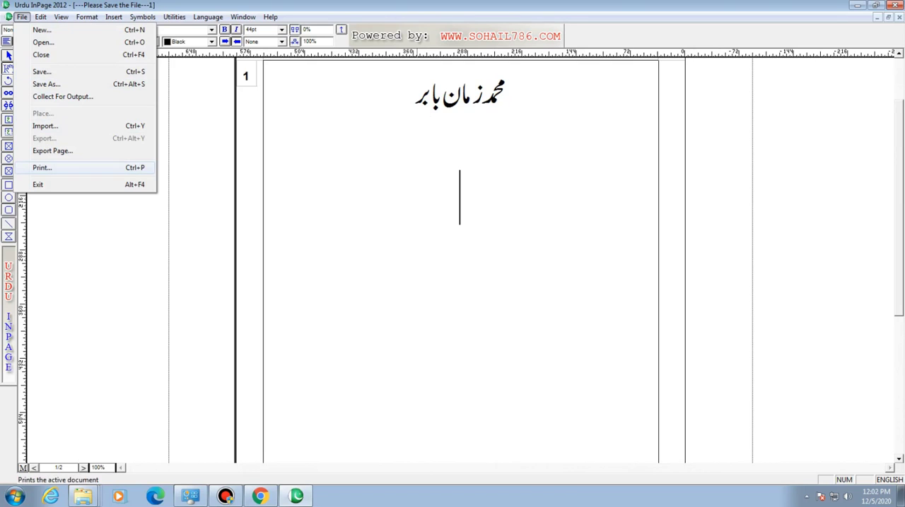
mouse_move(40, 17)
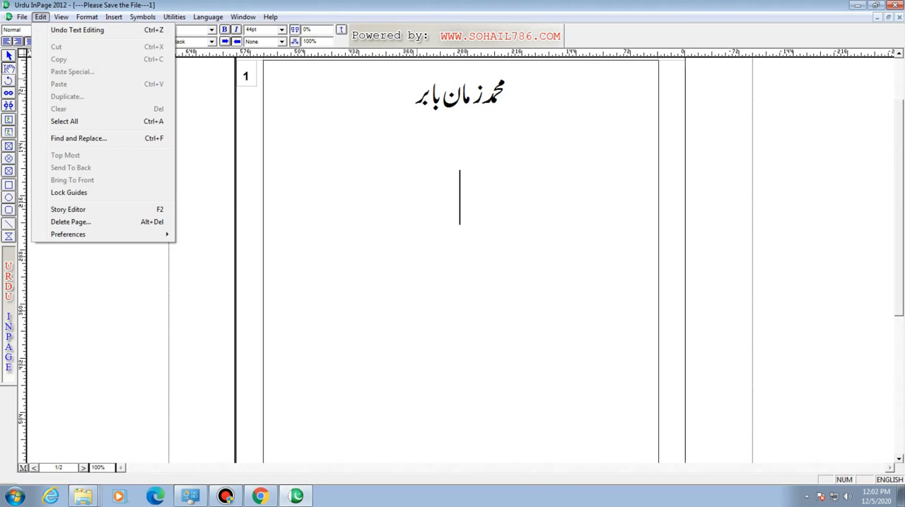
mouse_move(67, 235)
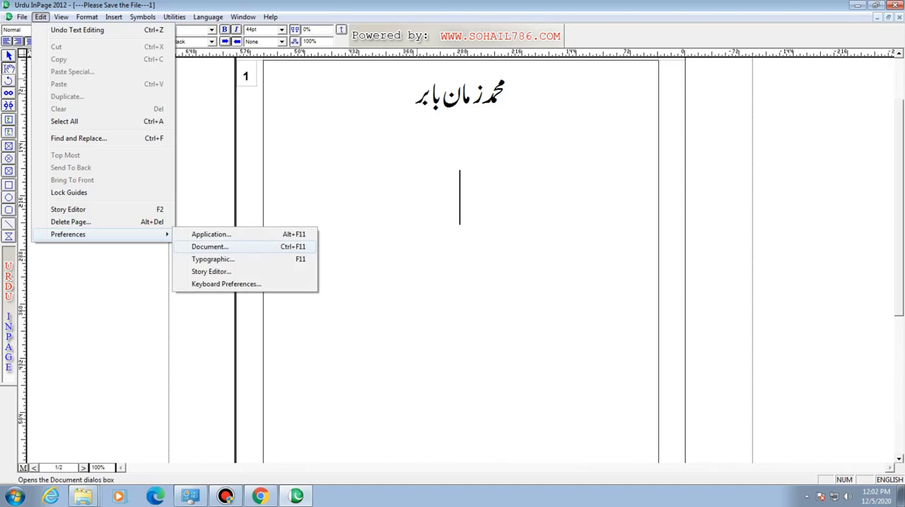
click(210, 247)
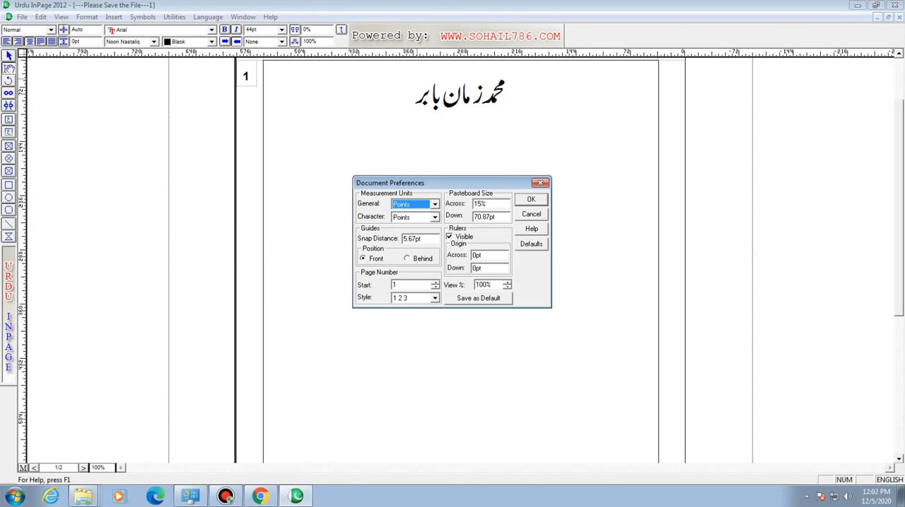
click(434, 298)
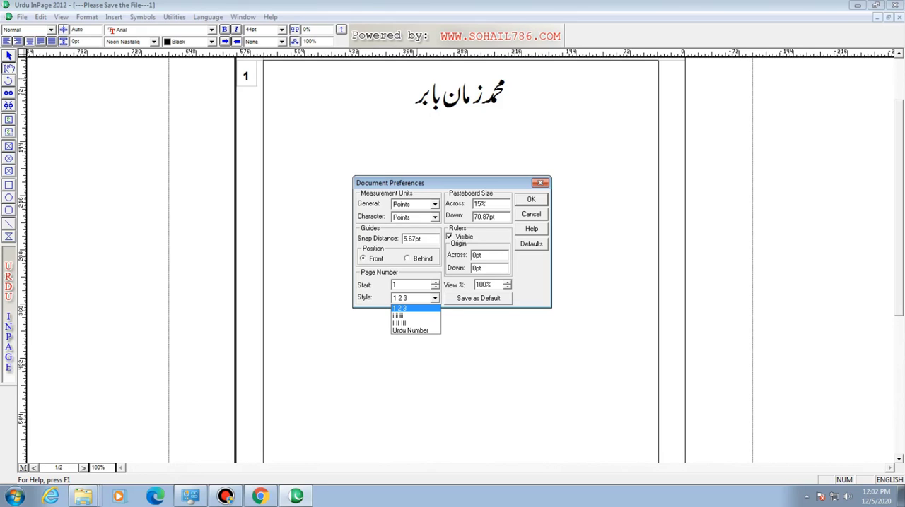
click(435, 297)
click(435, 282)
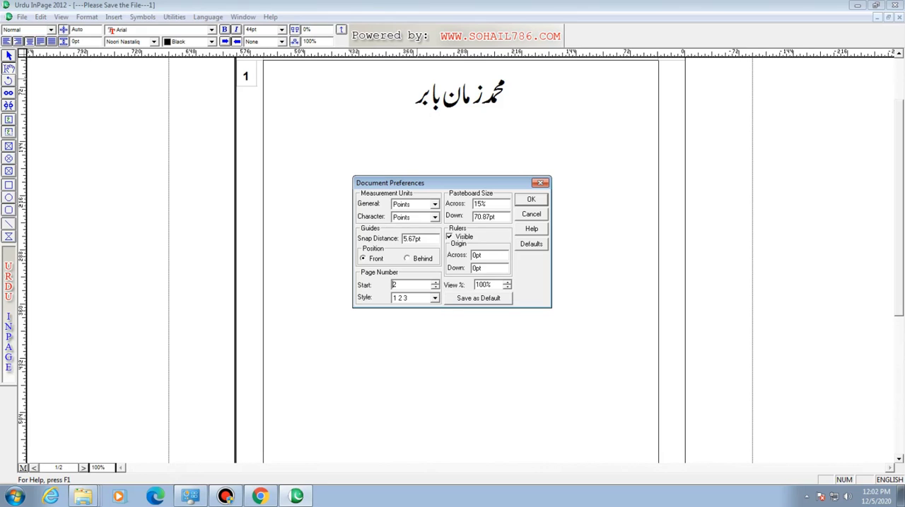
click(435, 287)
click(435, 298)
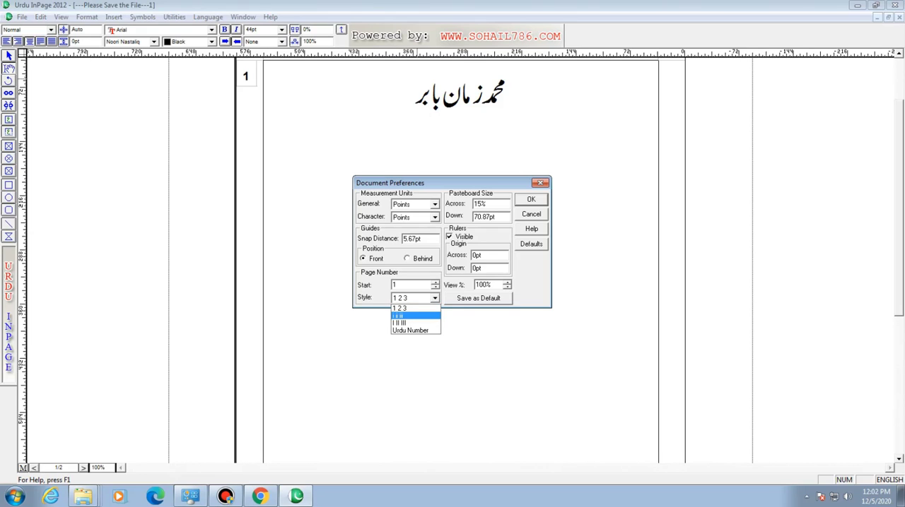
click(415, 316)
key(Return)
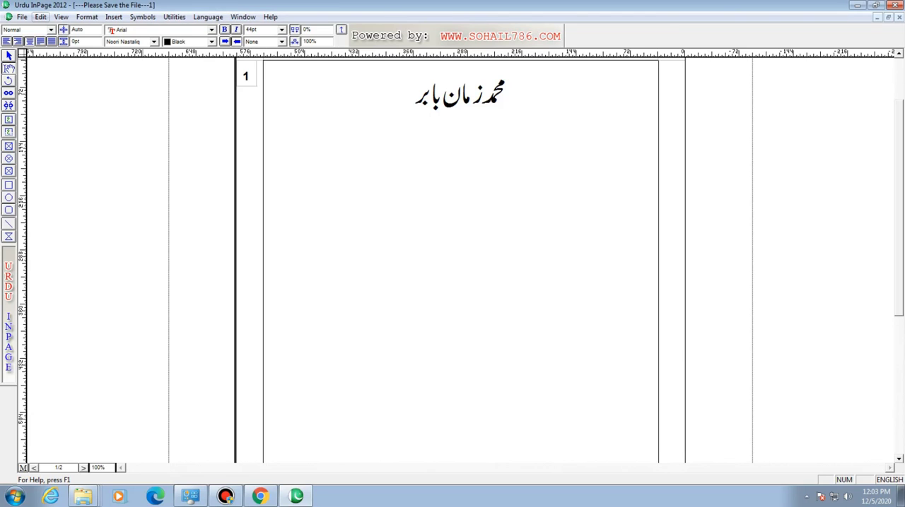
- Set the page number style to 1 2 3 in the document preferences and turn off ruler visibility
click(40, 17)
mouse_move(67, 234)
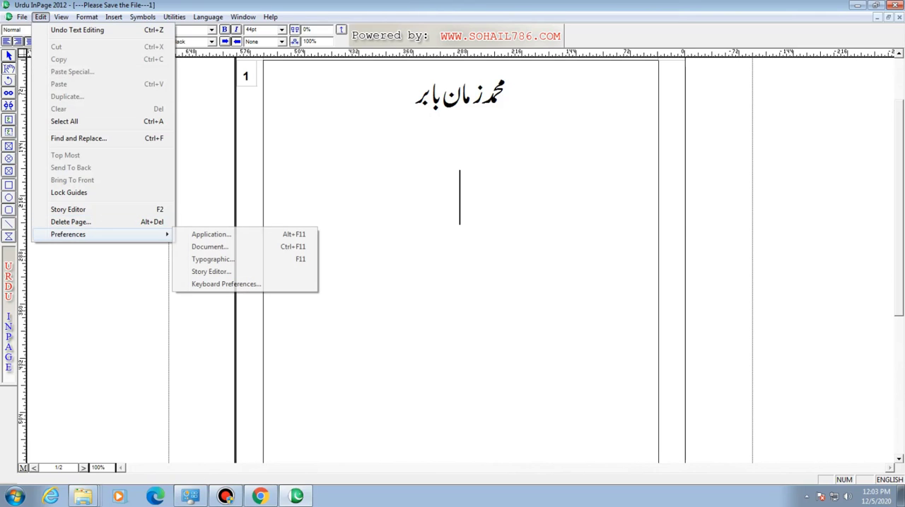
click(210, 247)
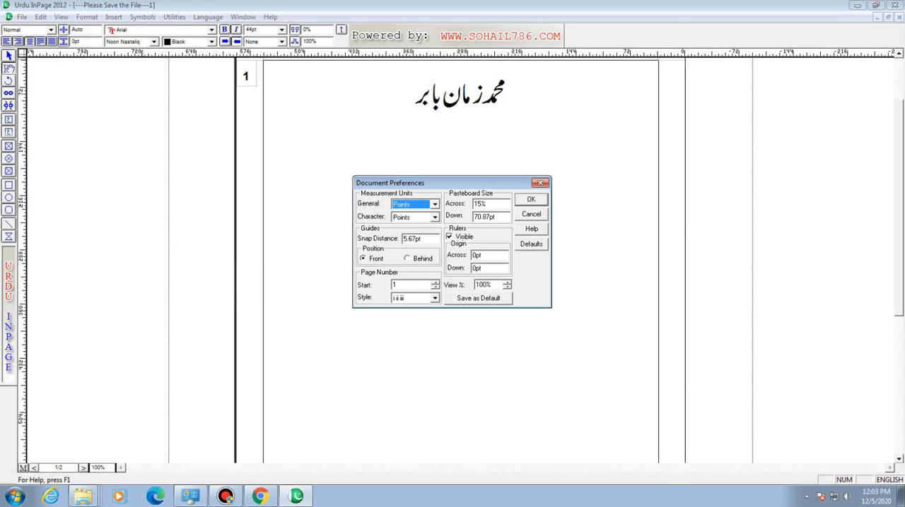
click(434, 298)
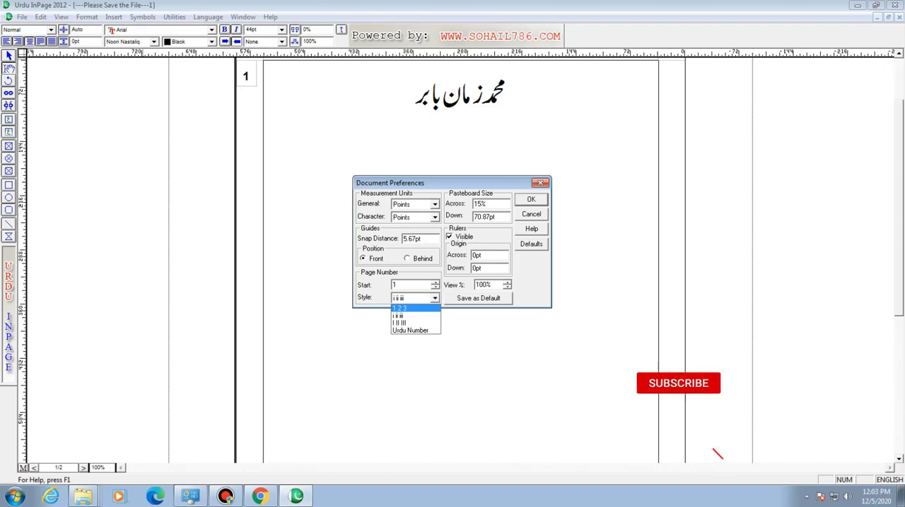
click(410, 308)
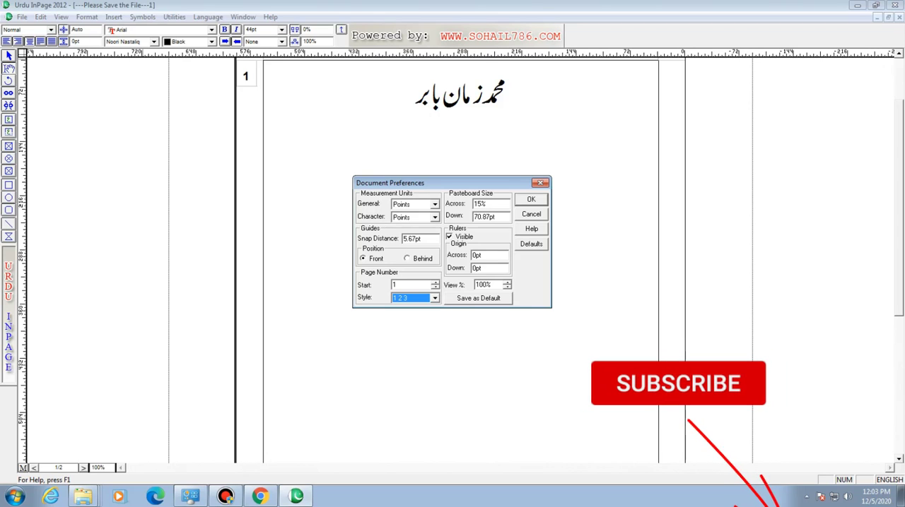
click(394, 285)
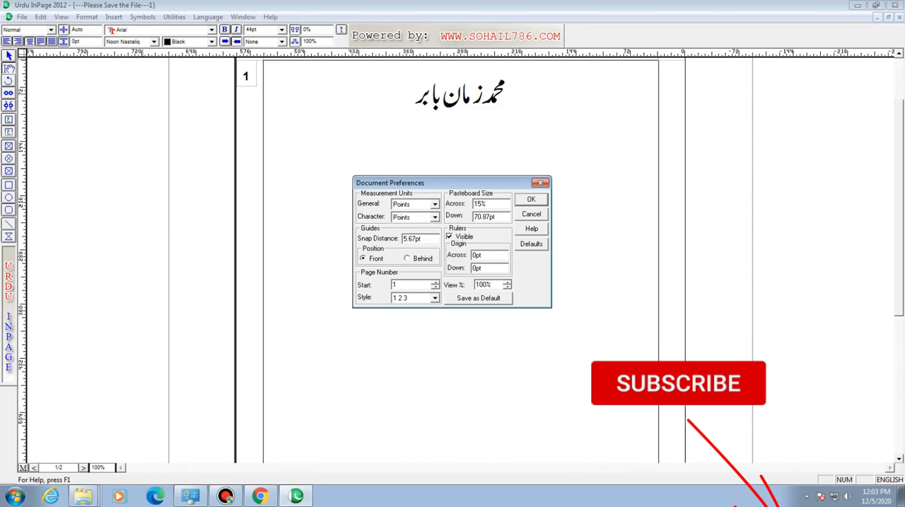
click(434, 298)
click(434, 298)
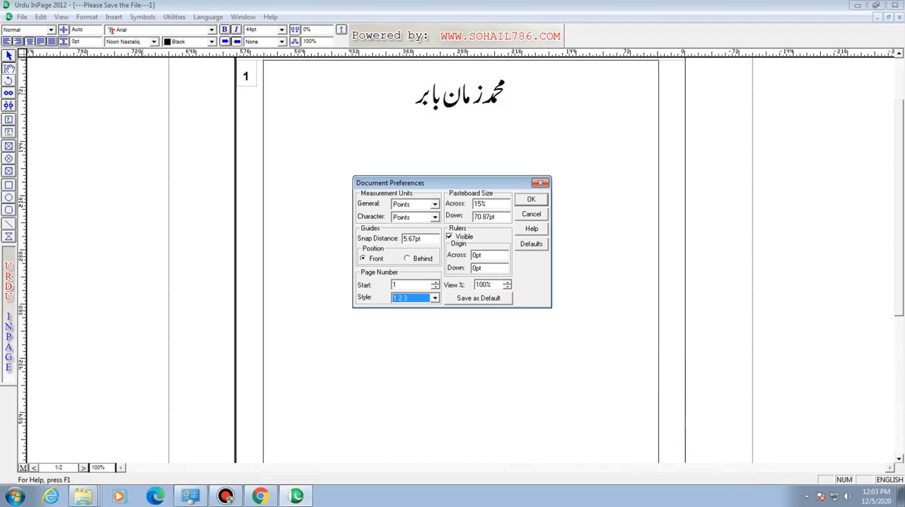
click(395, 285)
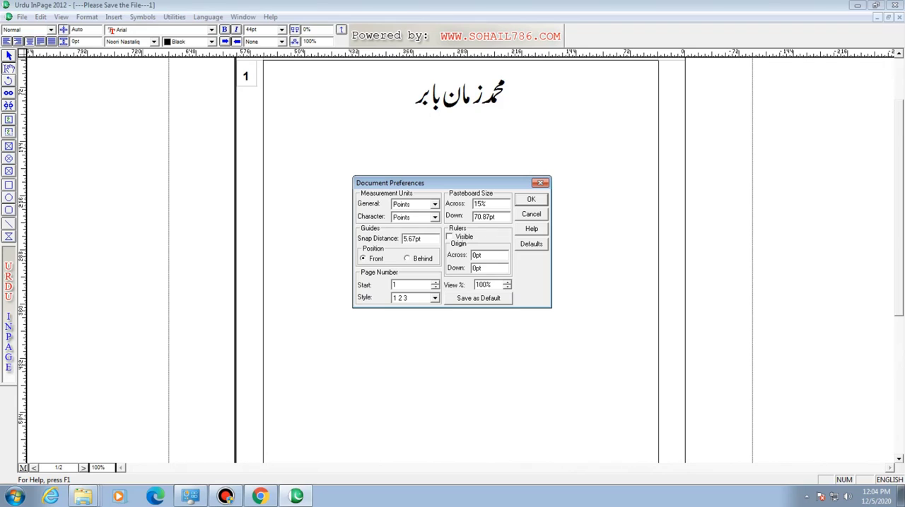
click(531, 199)
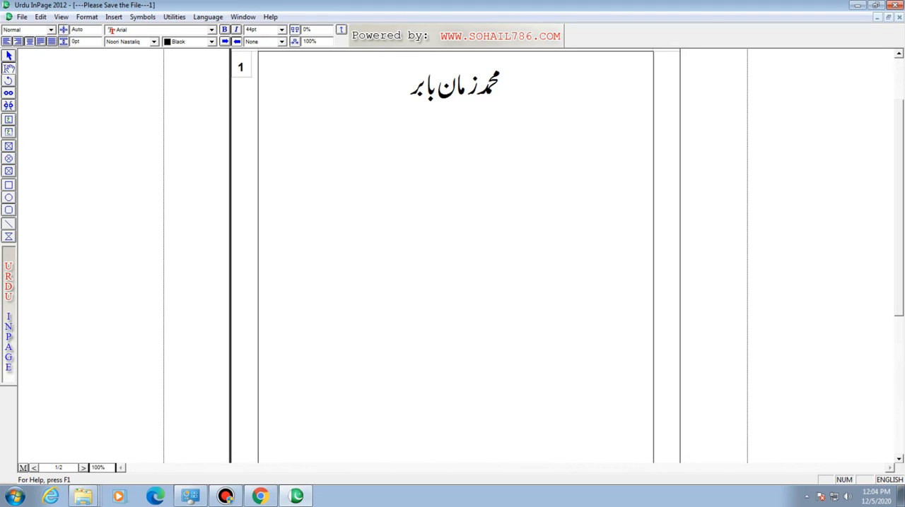
- Make the rulers visible again through the document preferences
key(alt+e)
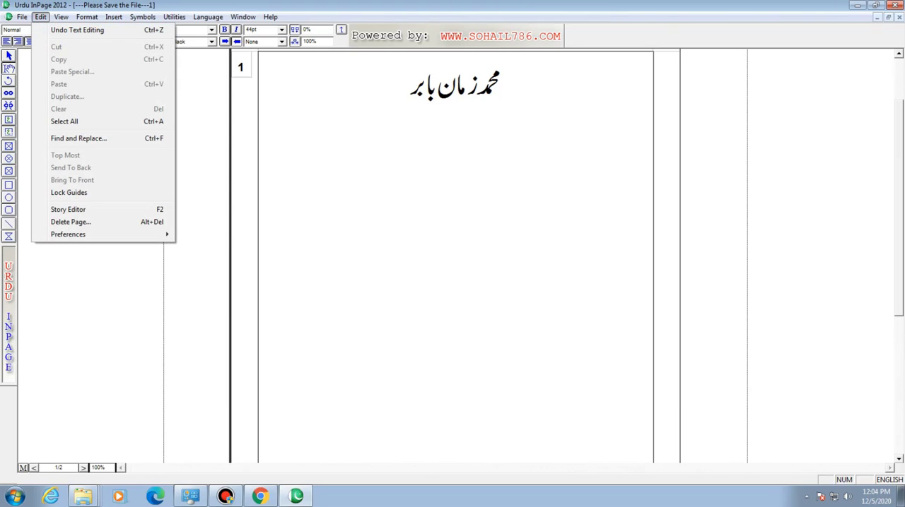
mouse_move(106, 234)
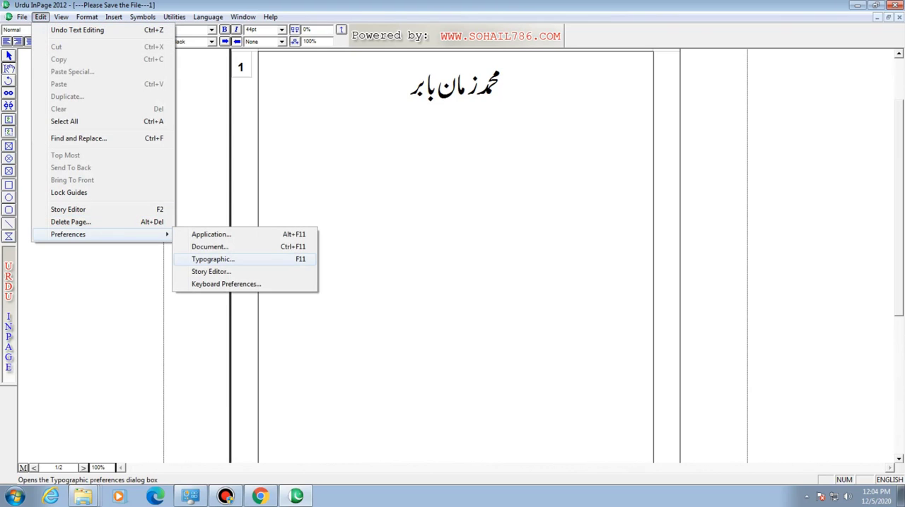
click(210, 248)
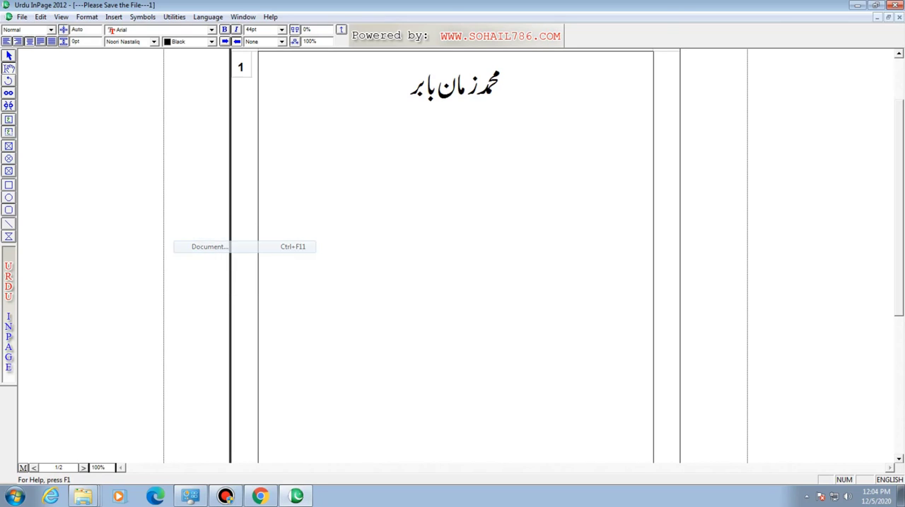
click(449, 237)
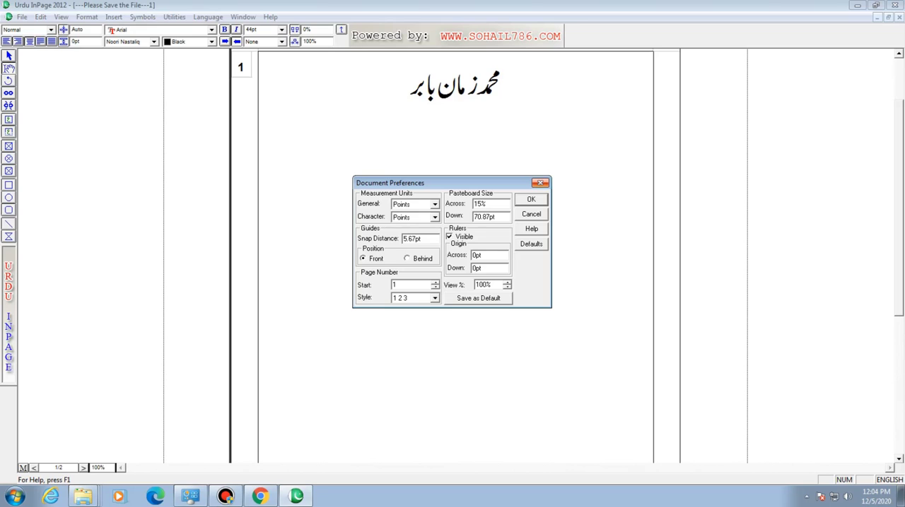
click(531, 199)
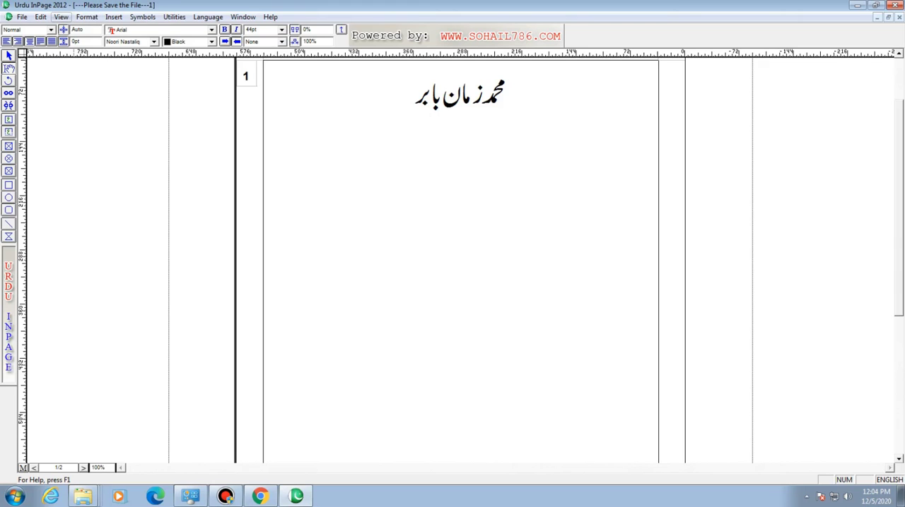
- Set the view percentage to 200% in the document preferences
click(40, 16)
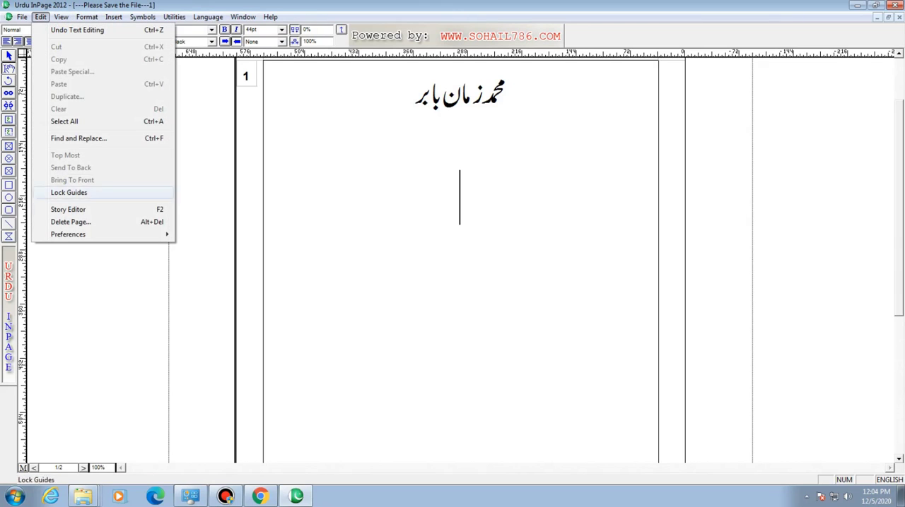
mouse_move(92, 235)
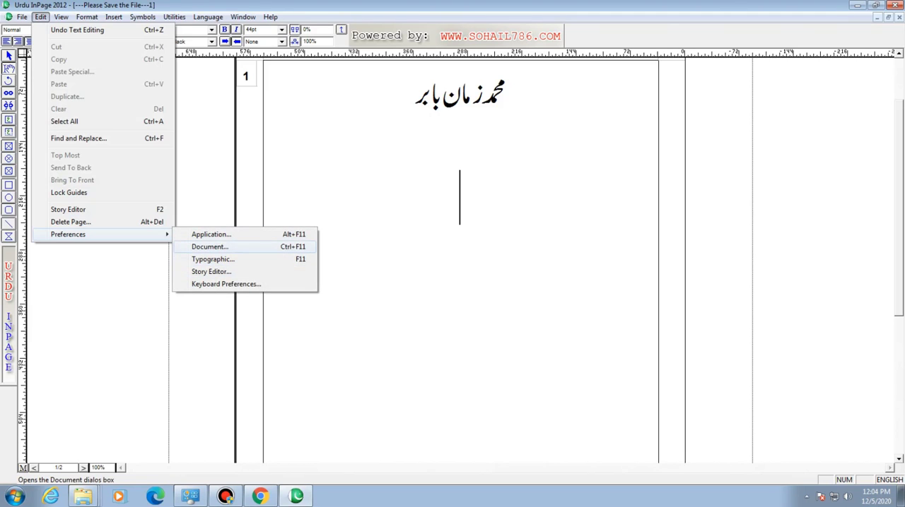
click(209, 246)
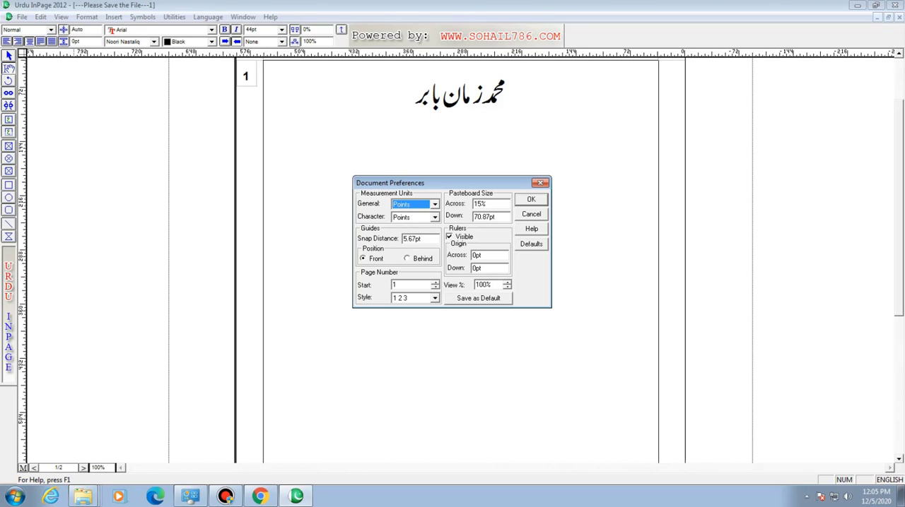
drag(492, 284, 475, 284)
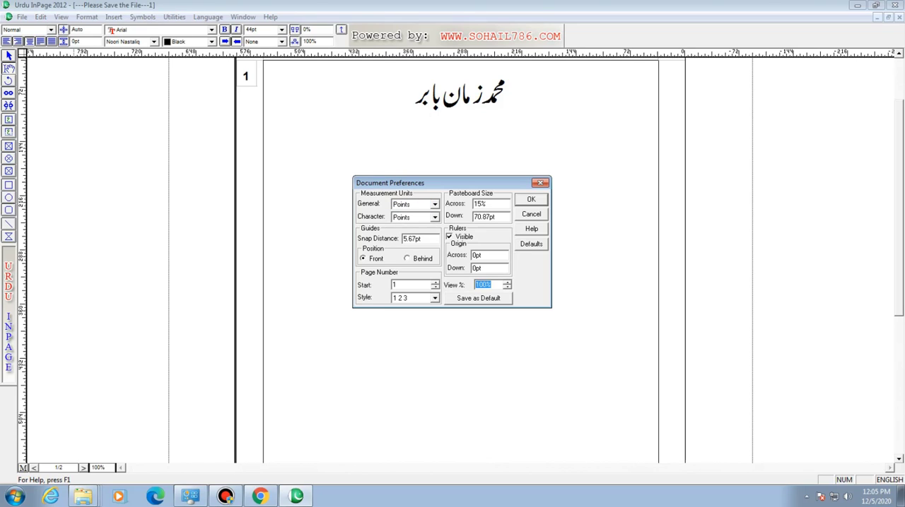
text(200)
key(Return)
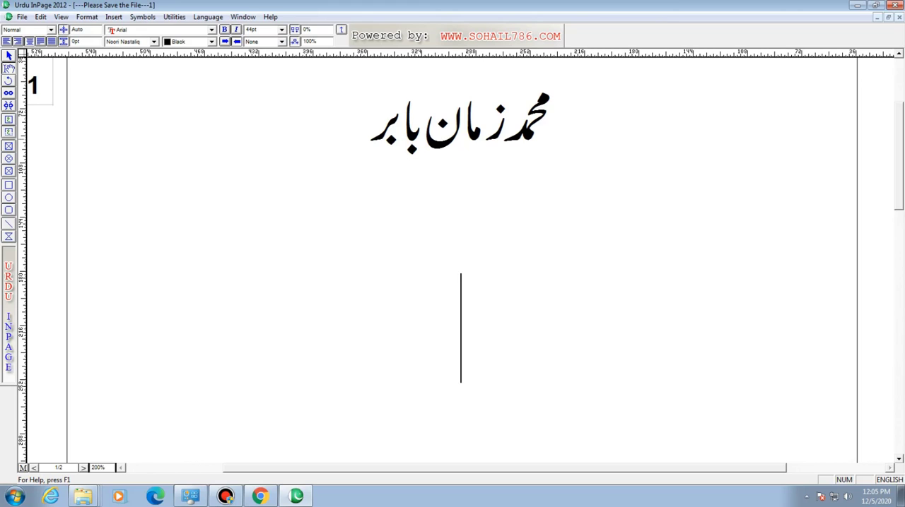
- Restore the view percentage to 100% in the document preferences
click(40, 17)
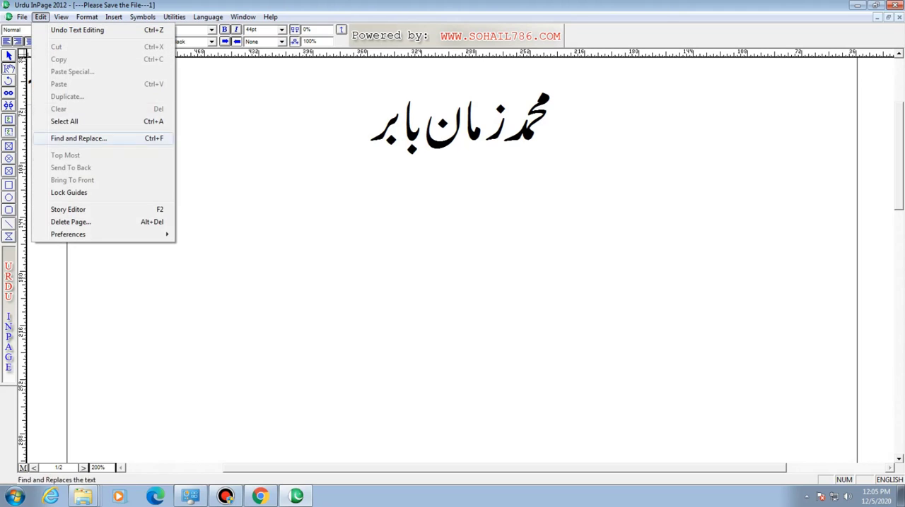
mouse_move(99, 234)
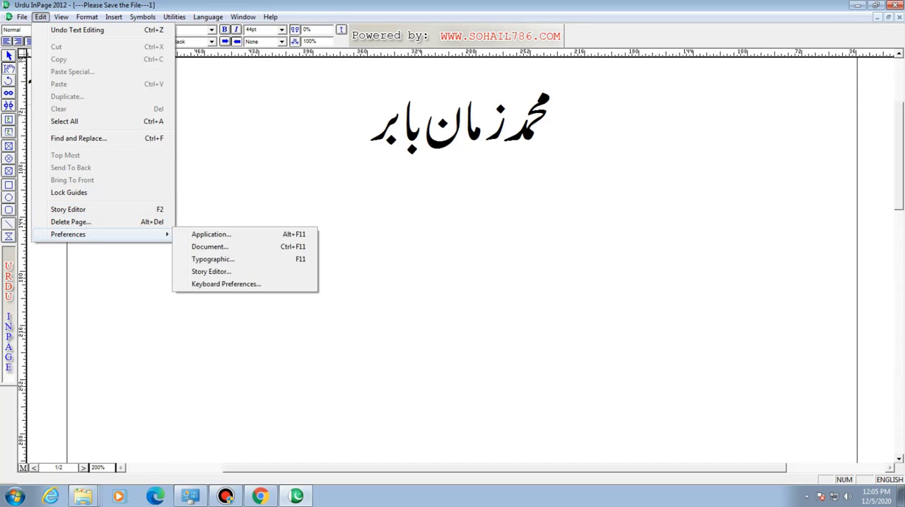
click(209, 247)
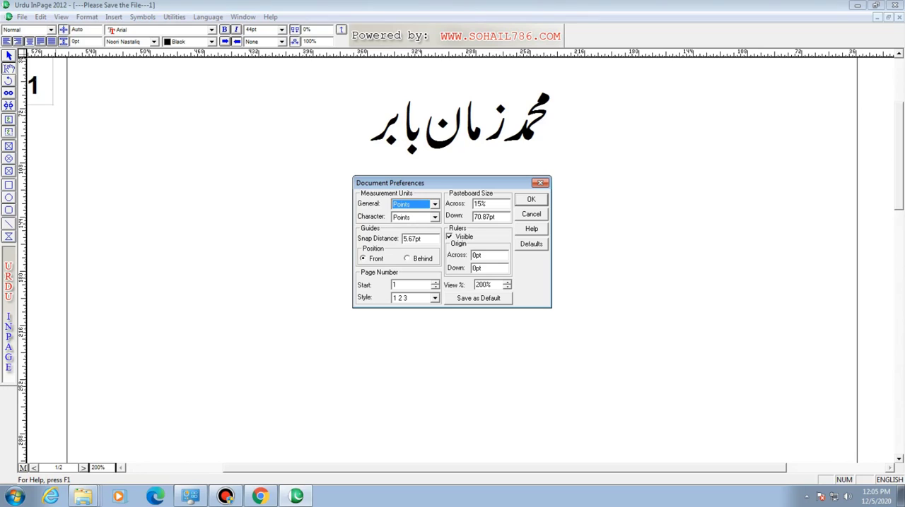
double_click(483, 285)
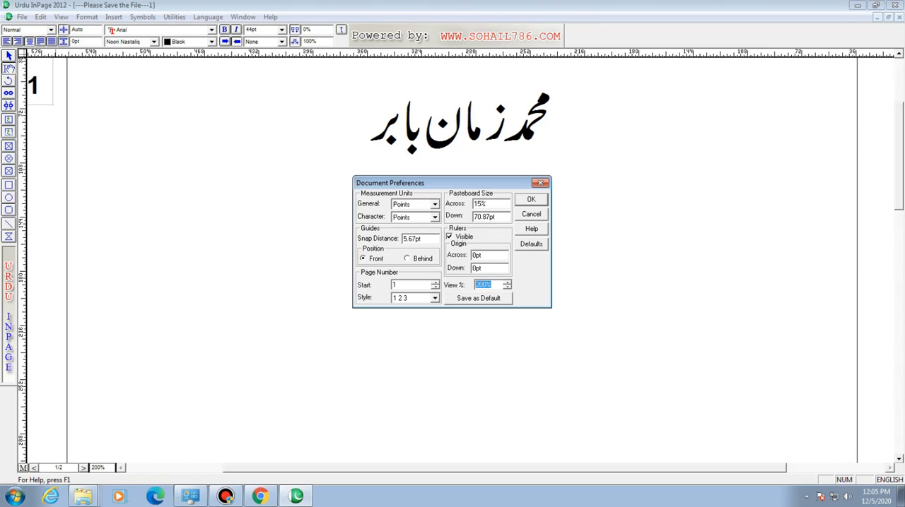
text(100)
key(Return)
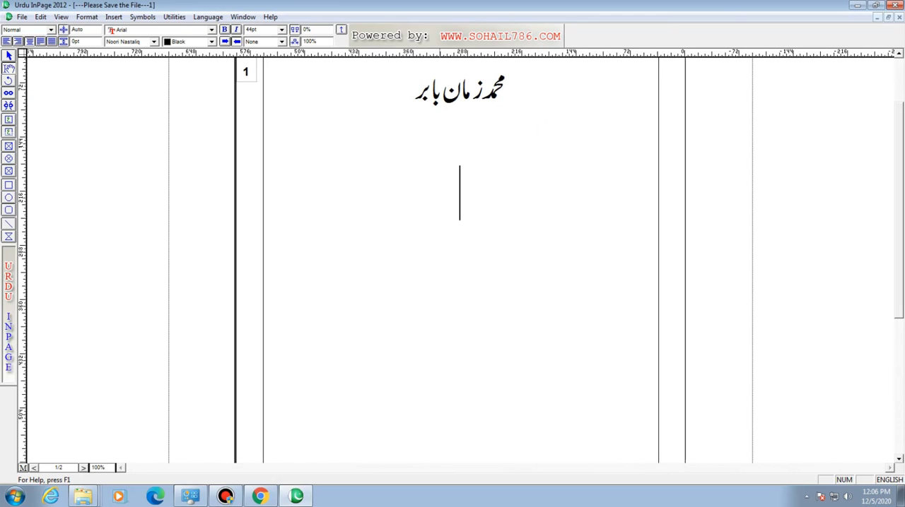